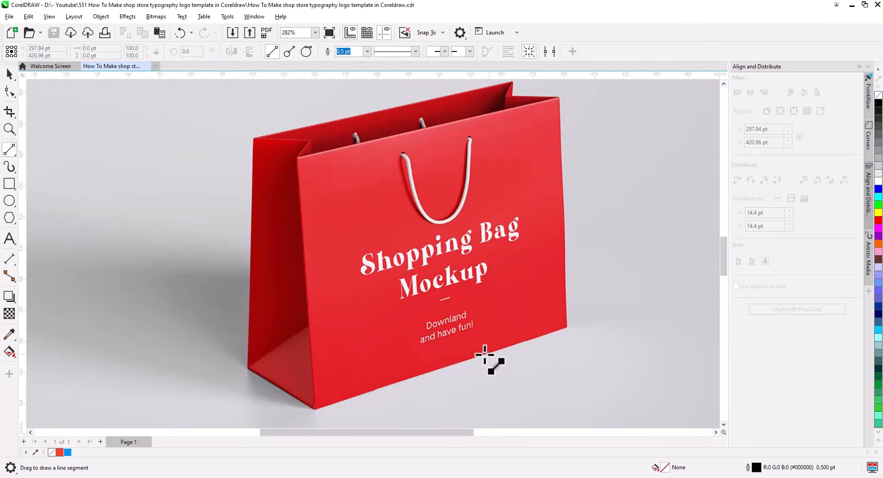
Draw two connected line segments along the bag's bottom edge and up its left side
{"action": "left_click_drag", "start_coordinate": [485, 354], "coordinate": [254, 139]}
{"action": "left_click_drag", "start_coordinate": [254, 139], "coordinate": [280, 138]}
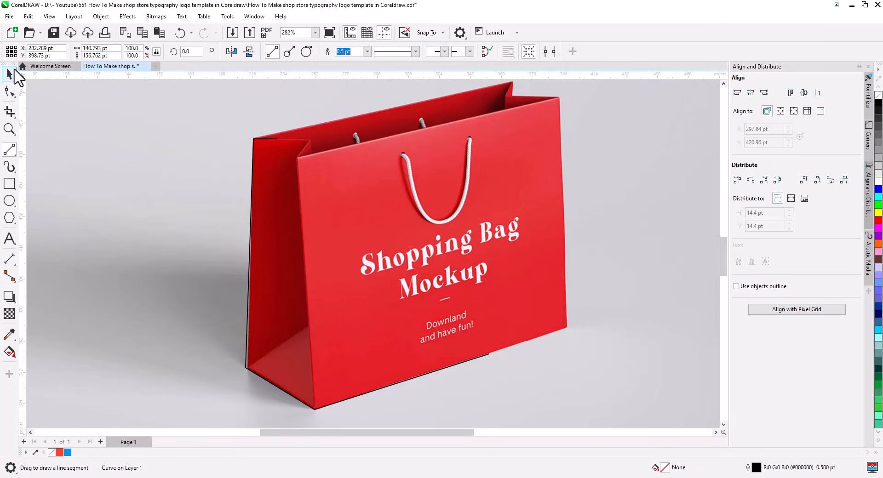
Set the traced line's outline width to 8 pt
{"action": "left_click", "coordinate": [10, 76]}
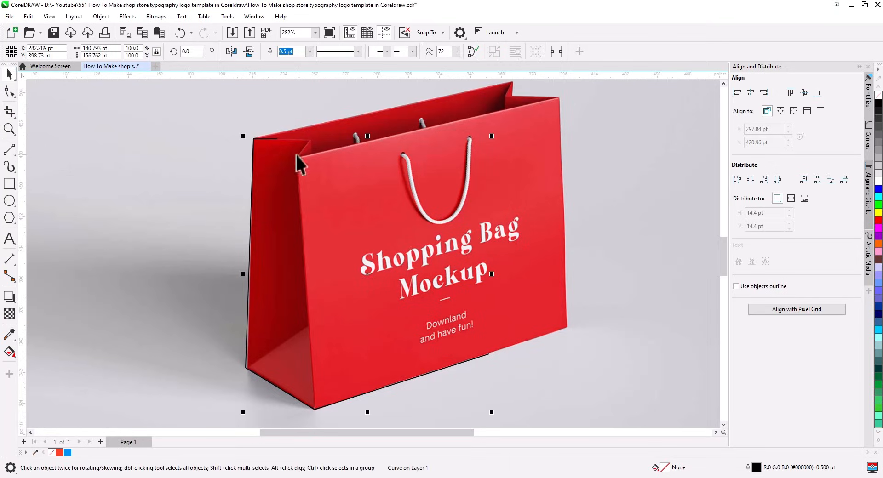
{"action": "left_click", "coordinate": [310, 51]}
{"action": "left_click", "coordinate": [306, 116]}
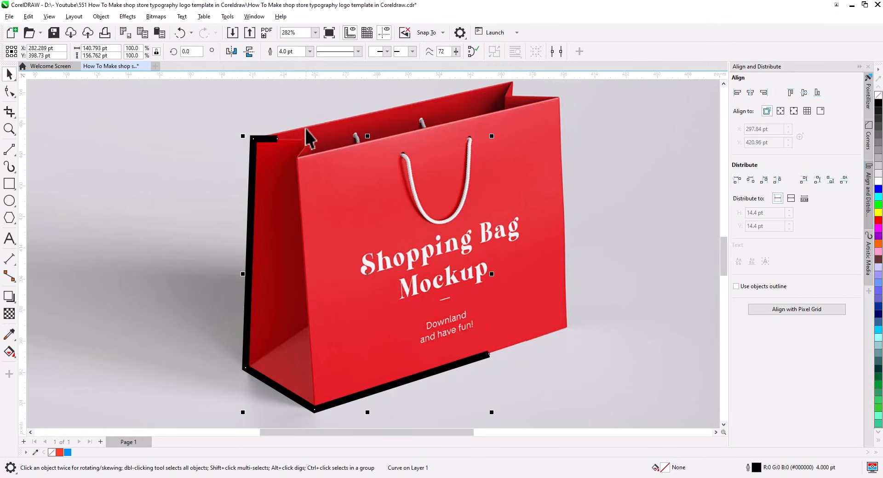
{"action": "scroll", "coordinate": [297, 226], "scroll_direction": "up", "scroll_amount": 2}
{"action": "left_click_drag", "start_coordinate": [298, 264], "coordinate": [270, 183]}
{"action": "scroll", "coordinate": [269, 183], "scroll_direction": "down", "scroll_amount": 2}
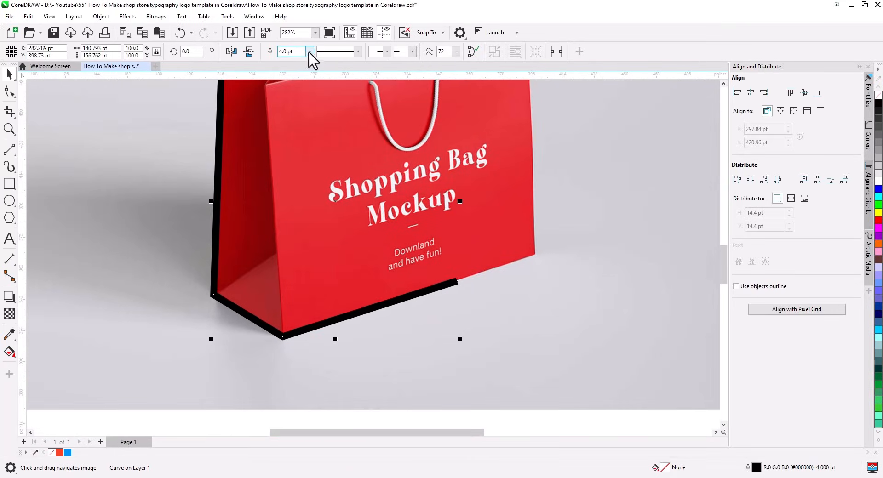
{"action": "left_click", "coordinate": [310, 52]}
{"action": "left_click", "coordinate": [298, 127]}
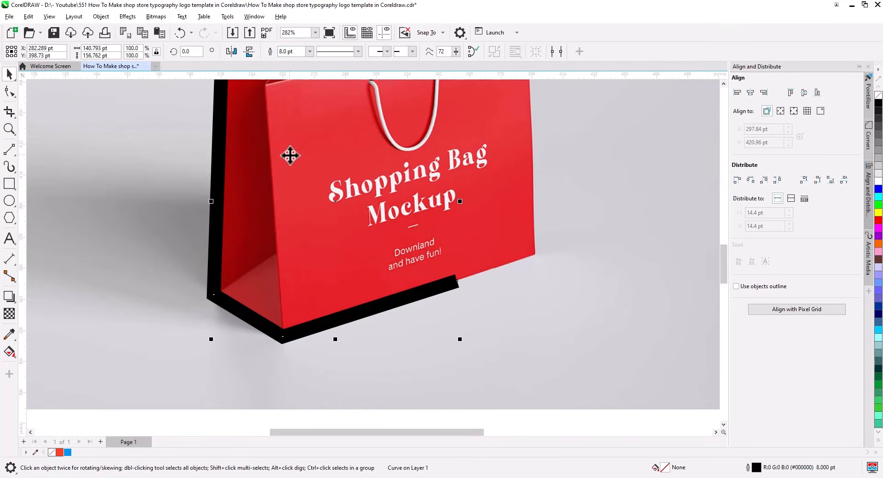
{"action": "scroll", "coordinate": [266, 177], "scroll_direction": "down", "scroll_amount": 2}
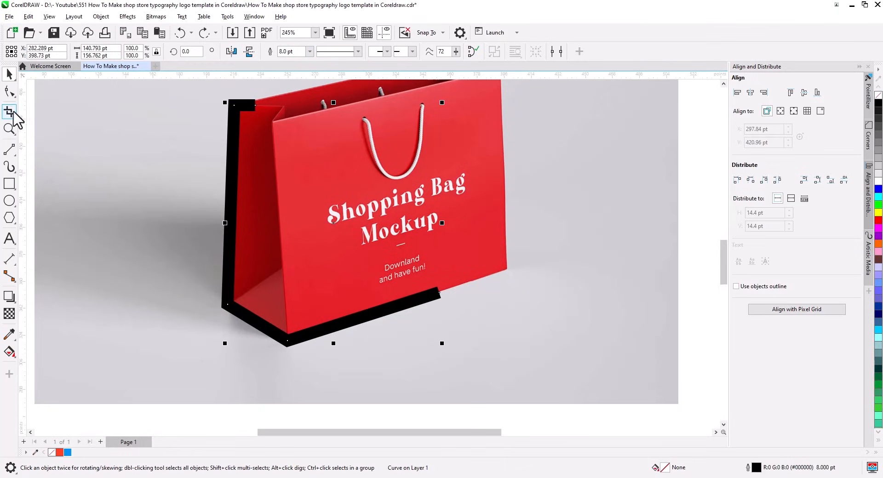
Bend the bottom segment and its end nodes into a curve following the bag's lower edge
{"action": "left_click", "coordinate": [10, 94]}
{"action": "left_click_drag", "start_coordinate": [488, 389], "coordinate": [279, 250]}
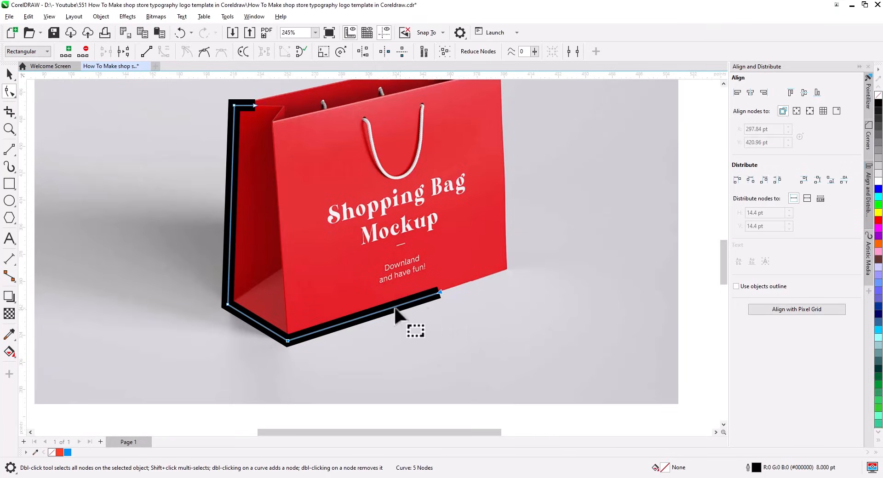
{"action": "left_click", "coordinate": [365, 315]}
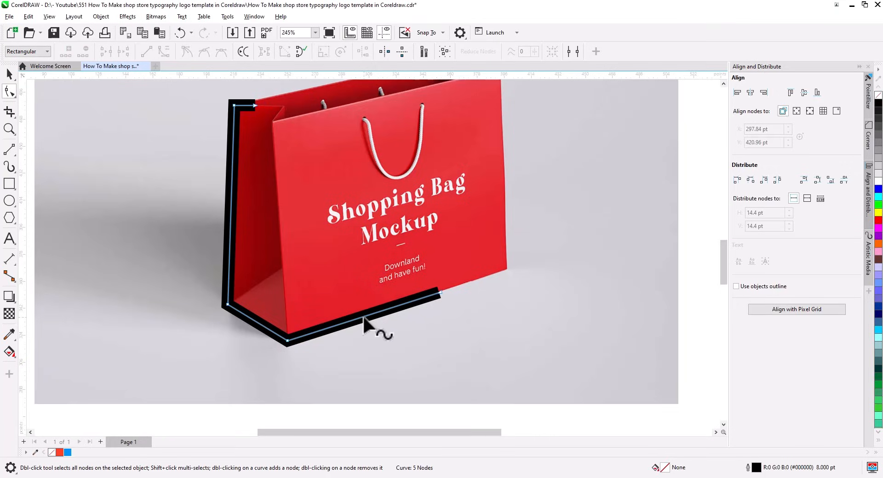
{"action": "left_click_drag", "start_coordinate": [363, 316], "coordinate": [364, 309]}
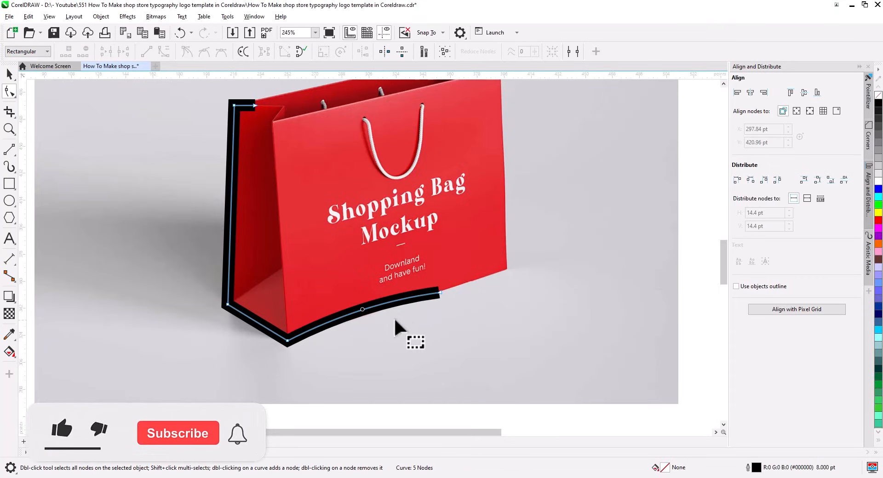
{"action": "left_click", "coordinate": [438, 291]}
{"action": "left_click_drag", "start_coordinate": [438, 291], "coordinate": [434, 286]}
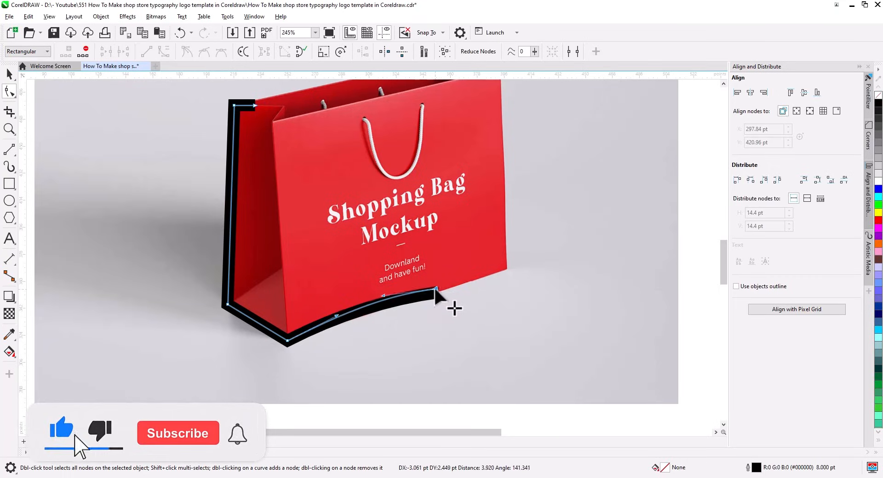
{"action": "left_click_drag", "start_coordinate": [337, 316], "coordinate": [336, 314]}
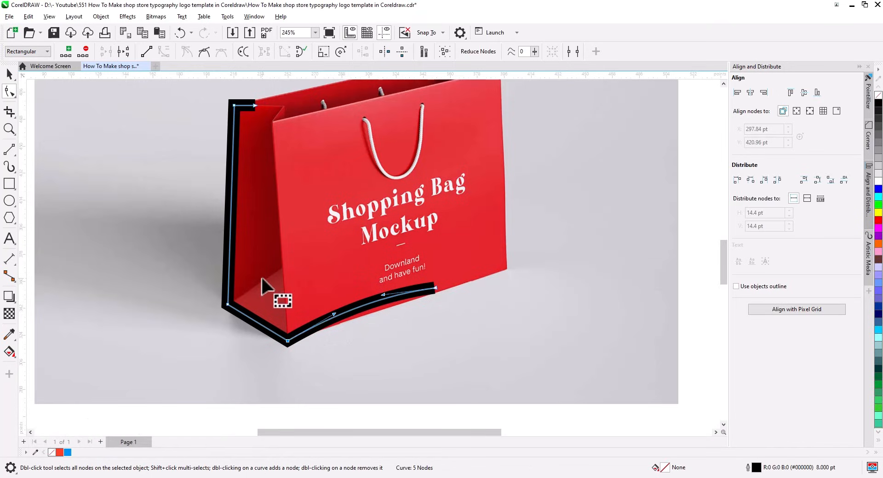
Convert the thick outline to a filled object and taper its lower end into a point
{"action": "left_click", "coordinate": [8, 75]}
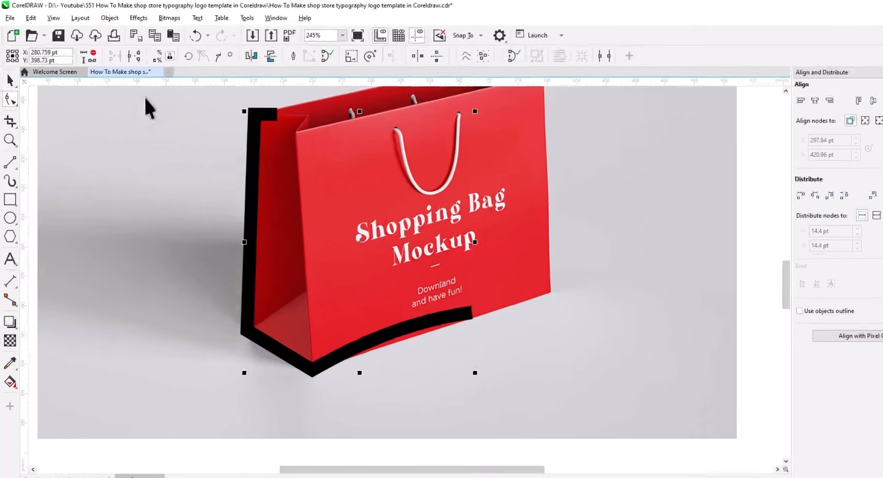
{"action": "left_click", "coordinate": [101, 16]}
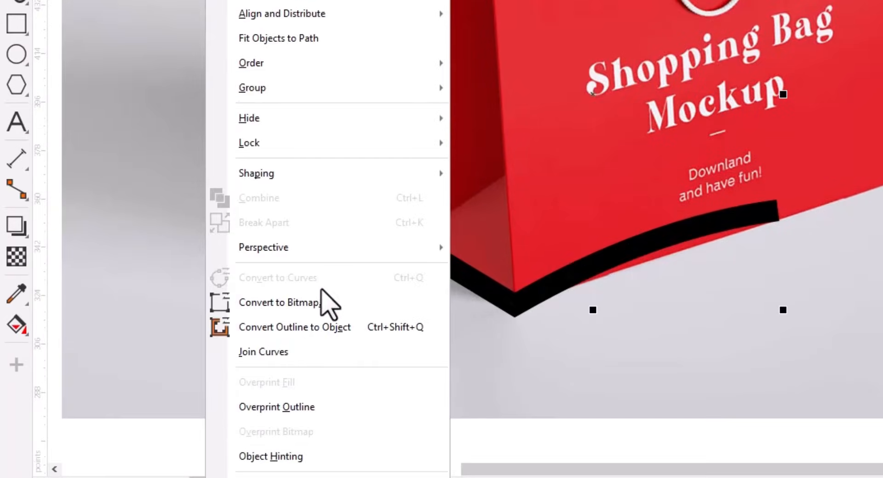
{"action": "left_click", "coordinate": [331, 327]}
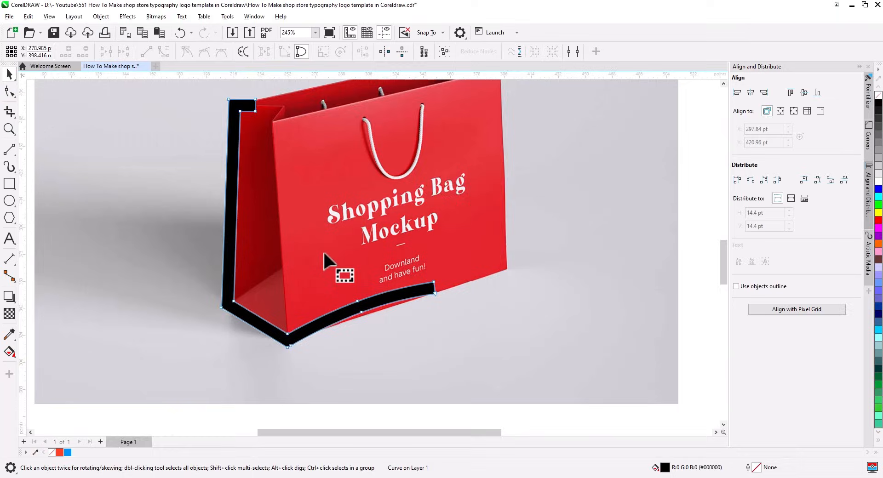
{"action": "key", "text": "F10"}
{"action": "scroll", "coordinate": [366, 294], "scroll_direction": "up", "scroll_amount": 3}
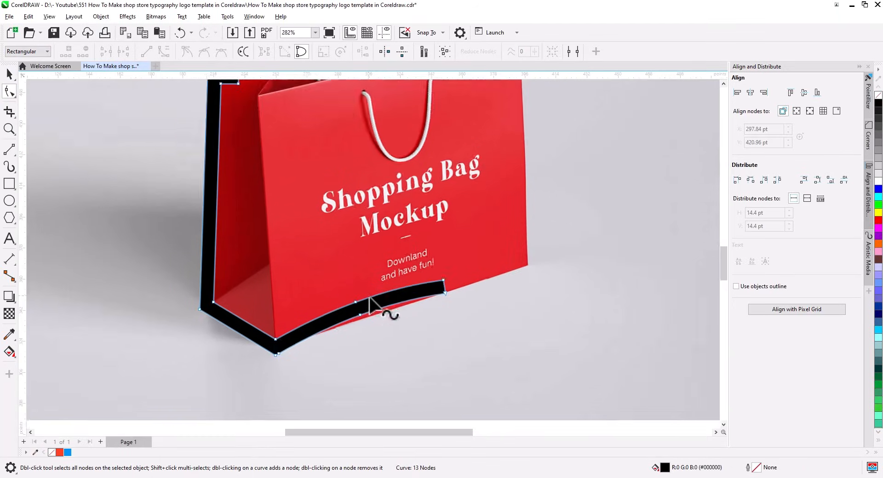
{"action": "left_click_drag", "start_coordinate": [409, 332], "coordinate": [293, 322]}
{"action": "left_click", "coordinate": [226, 290]}
{"action": "left_click_drag", "start_coordinate": [336, 253], "coordinate": [317, 274]}
{"action": "key", "text": "Delete"}
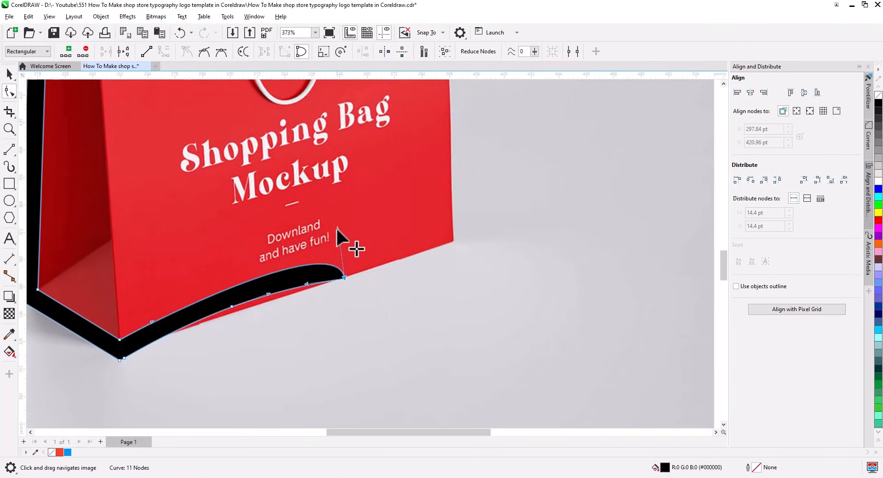
{"action": "left_click_drag", "start_coordinate": [336, 227], "coordinate": [287, 265]}
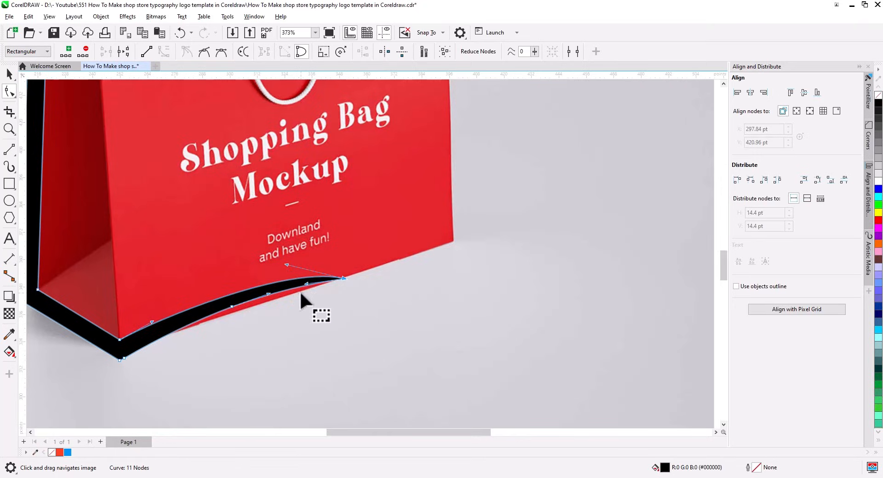
Reshape the top corner nodes into a sharp tip on the bag's upper folded corner
{"action": "left_click_drag", "start_coordinate": [165, 315], "coordinate": [243, 402]}
{"action": "left_click_drag", "start_coordinate": [184, 167], "coordinate": [241, 309]}
{"action": "scroll", "coordinate": [183, 240], "scroll_direction": "up", "scroll_amount": 4}
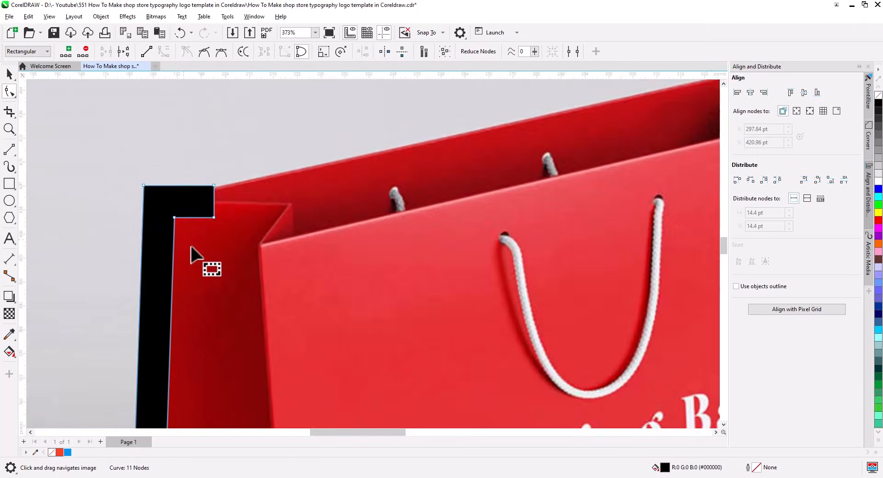
{"action": "scroll", "coordinate": [191, 253], "scroll_direction": "up", "scroll_amount": 2}
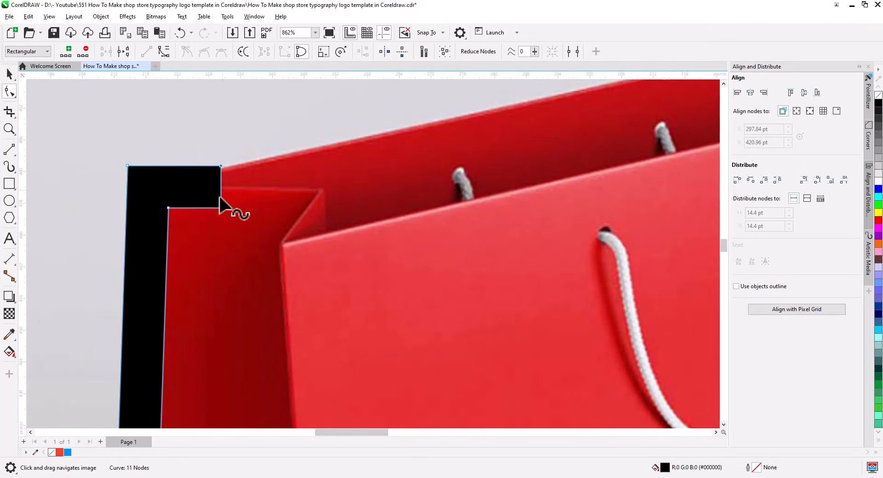
{"action": "key", "text": "Delete"}
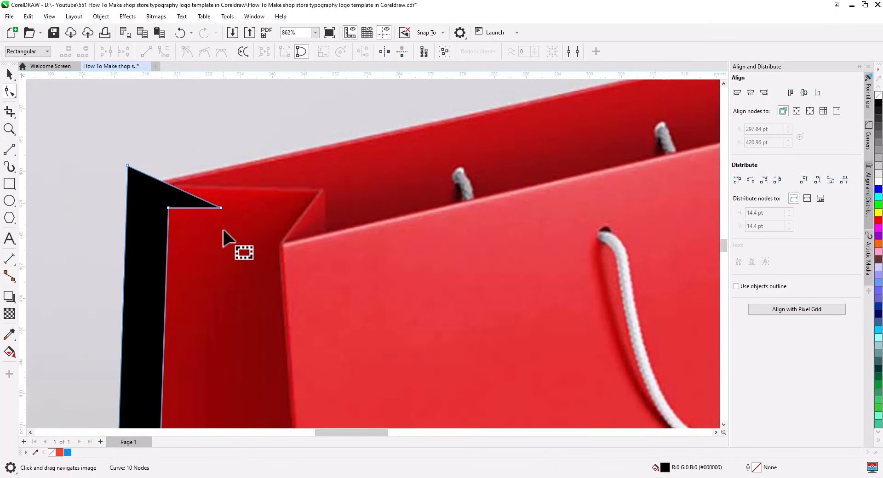
{"action": "left_click_drag", "start_coordinate": [221, 210], "coordinate": [260, 202]}
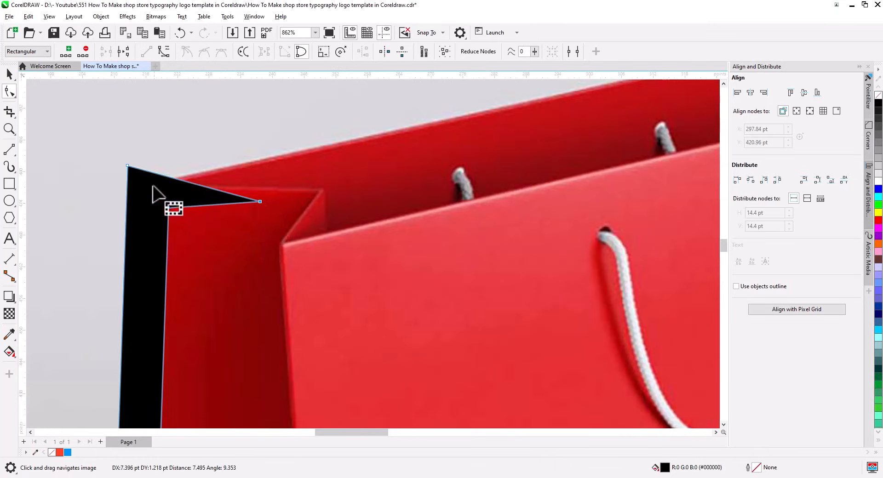
{"action": "left_click_drag", "start_coordinate": [155, 204], "coordinate": [195, 213]}
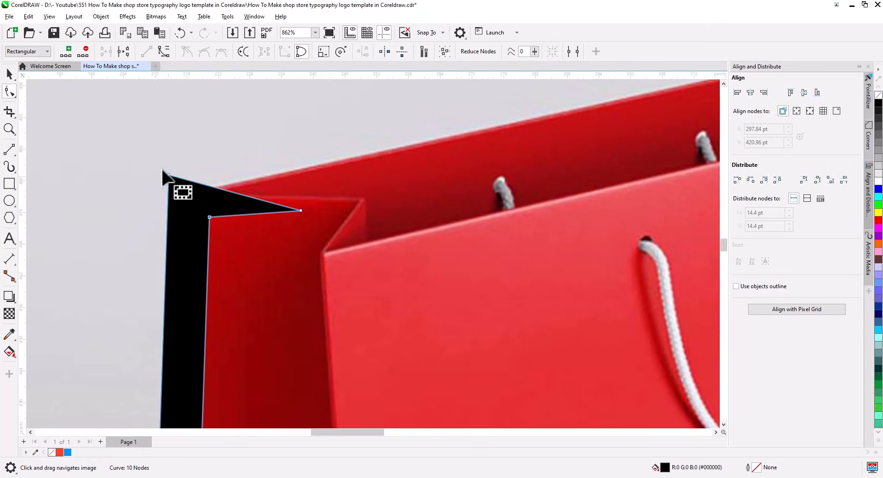
{"action": "left_click_drag", "start_coordinate": [168, 175], "coordinate": [191, 198]}
{"action": "left_click_drag", "start_coordinate": [275, 285], "coordinate": [203, 141]}
{"action": "scroll", "coordinate": [225, 186], "scroll_direction": "down", "scroll_amount": 3}
{"action": "scroll", "coordinate": [239, 207], "scroll_direction": "down", "scroll_amount": 3}
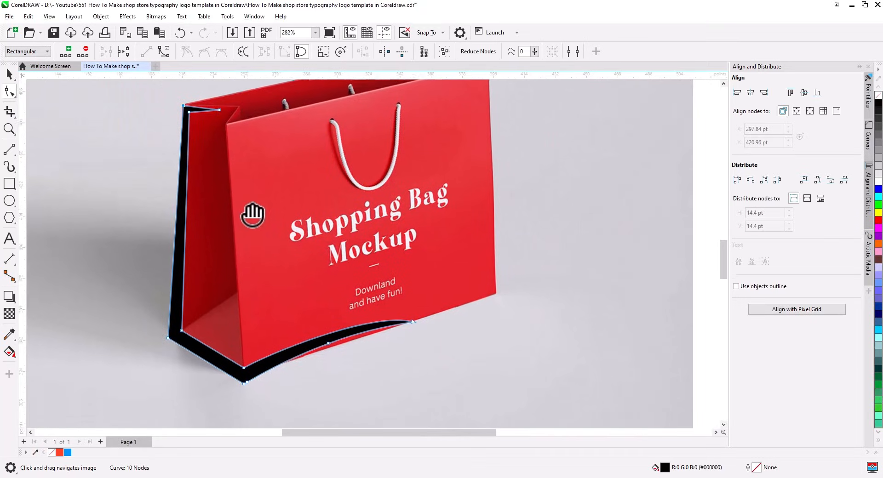
{"action": "scroll", "coordinate": [244, 249], "scroll_direction": "up", "scroll_amount": 2}
{"action": "scroll", "coordinate": [251, 253], "scroll_direction": "down", "scroll_amount": 2}
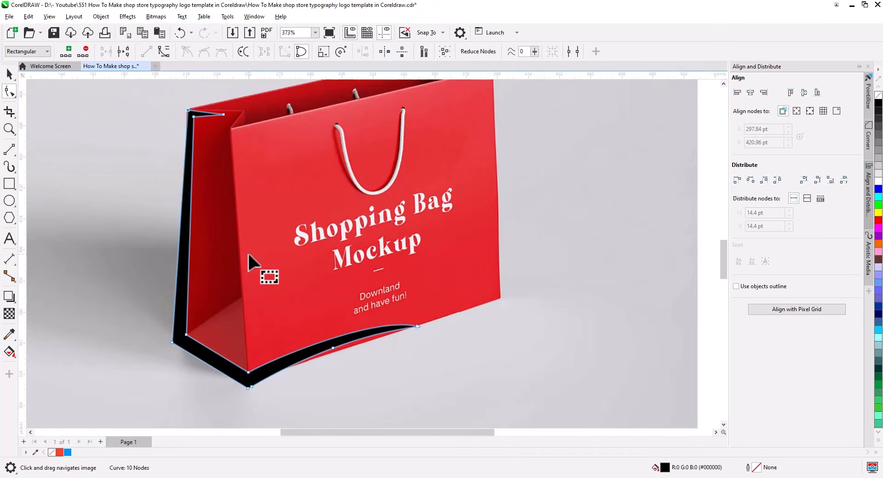
{"action": "left_click", "coordinate": [10, 149]}
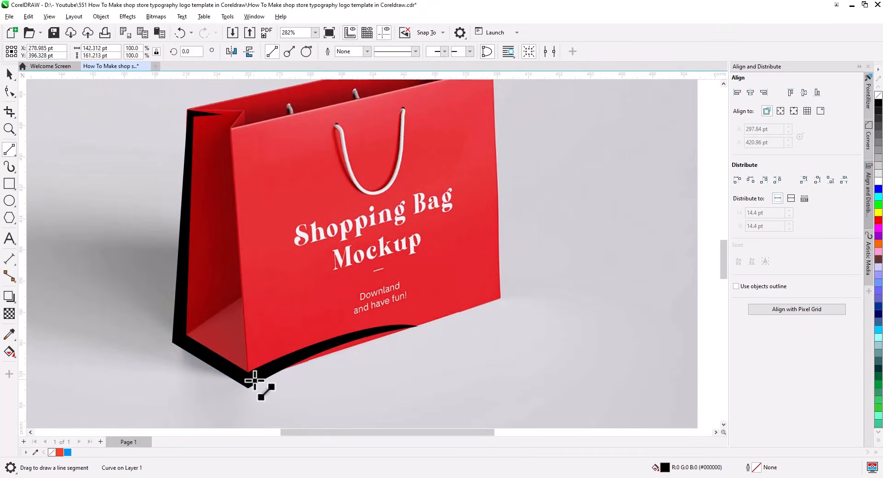
Draw a line up the bag front's left edge and across the top rim, 8 pt thick
{"action": "left_click_drag", "start_coordinate": [249, 379], "coordinate": [373, 134]}
{"action": "left_click", "coordinate": [9, 73]}
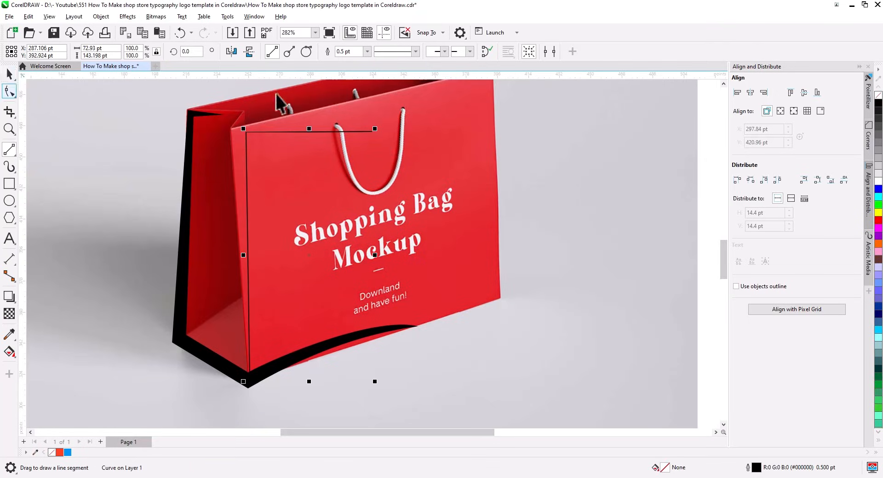
{"action": "left_click", "coordinate": [310, 51]}
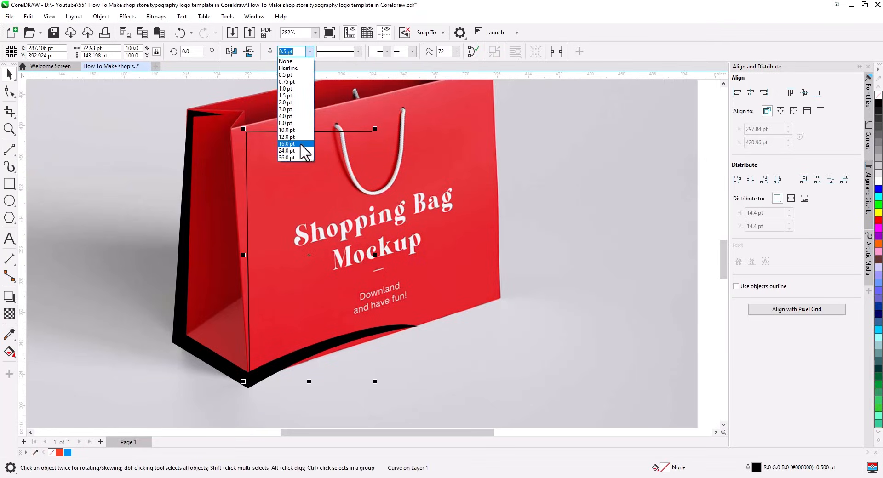
{"action": "left_click", "coordinate": [301, 128]}
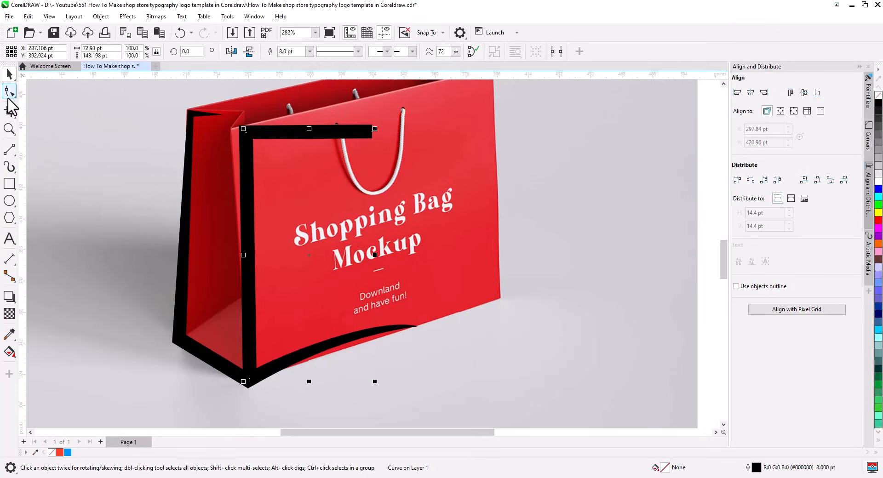
Convert the second stroke to an object and taper it into a spike along the top rim
{"action": "left_click", "coordinate": [102, 17]}
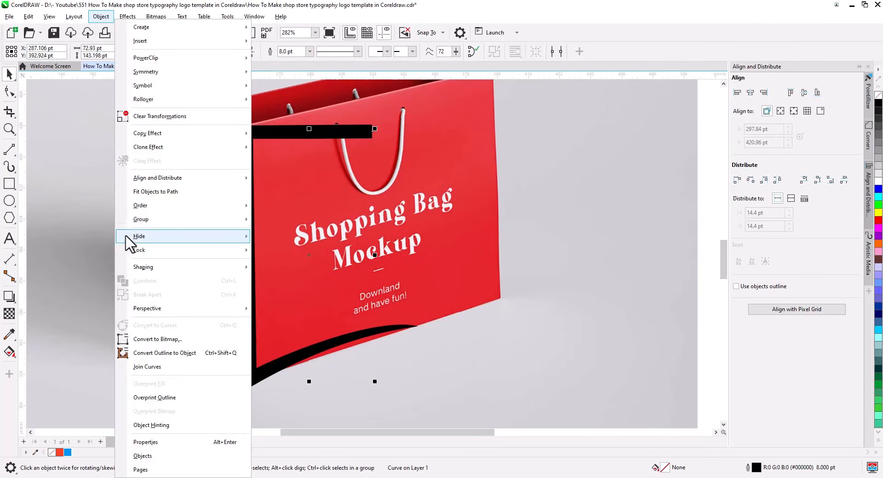
{"action": "left_click", "coordinate": [161, 364]}
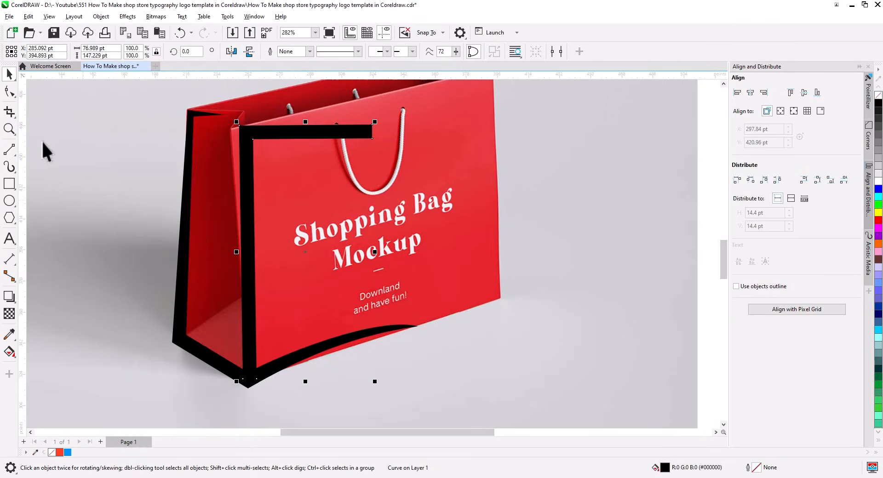
{"action": "left_click", "coordinate": [9, 91]}
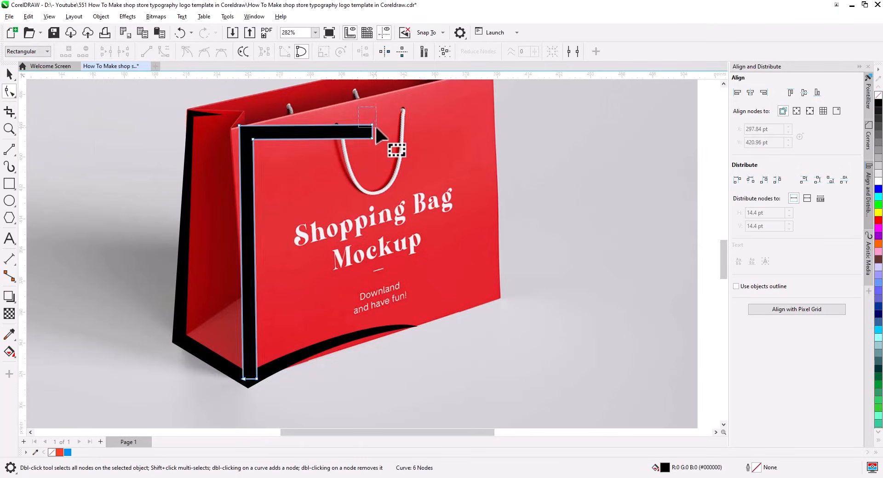
{"action": "key", "text": "Delete"}
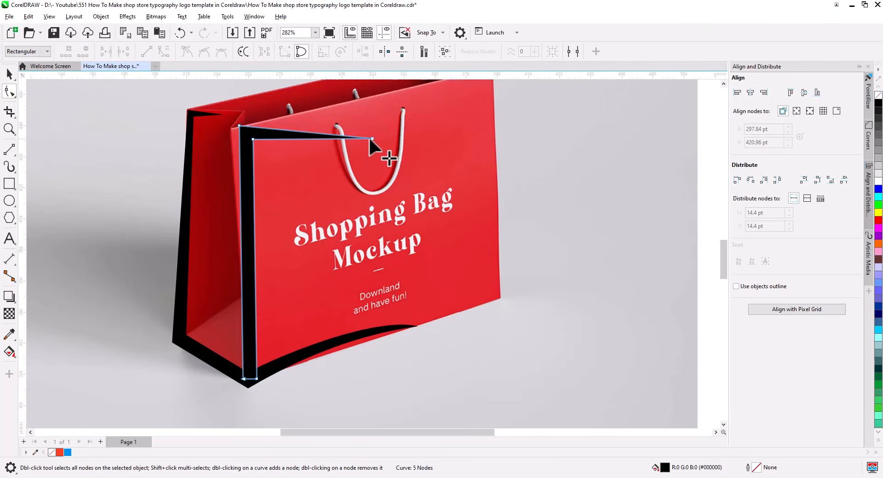
{"action": "left_click_drag", "start_coordinate": [371, 136], "coordinate": [376, 134]}
{"action": "scroll", "coordinate": [256, 154], "scroll_direction": "up", "scroll_amount": 3}
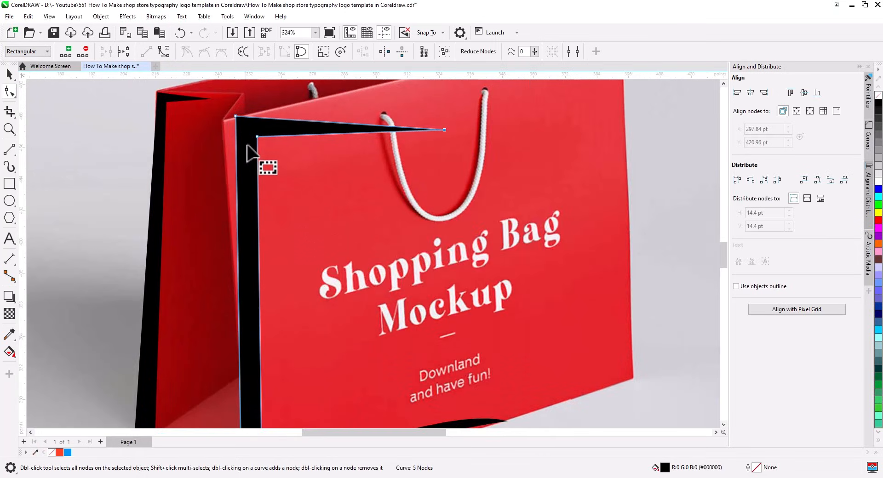
{"action": "left_click", "coordinate": [285, 189]}
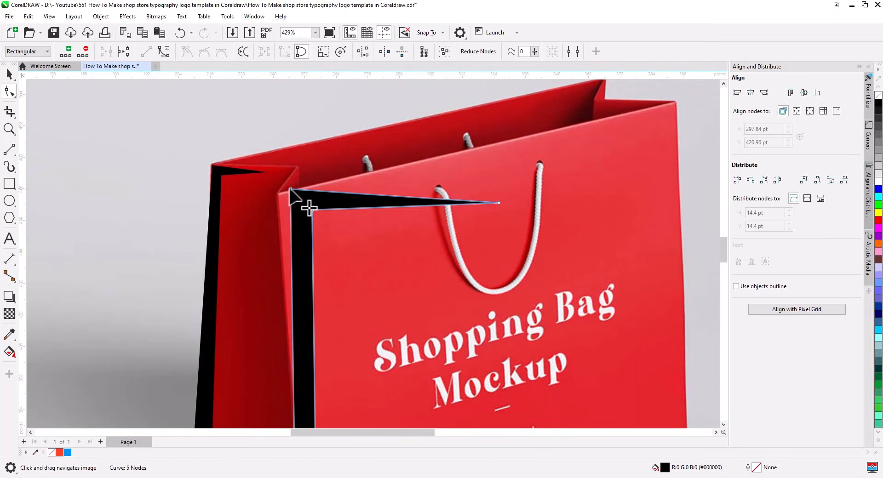
{"action": "left_click_drag", "start_coordinate": [289, 189], "coordinate": [296, 193]}
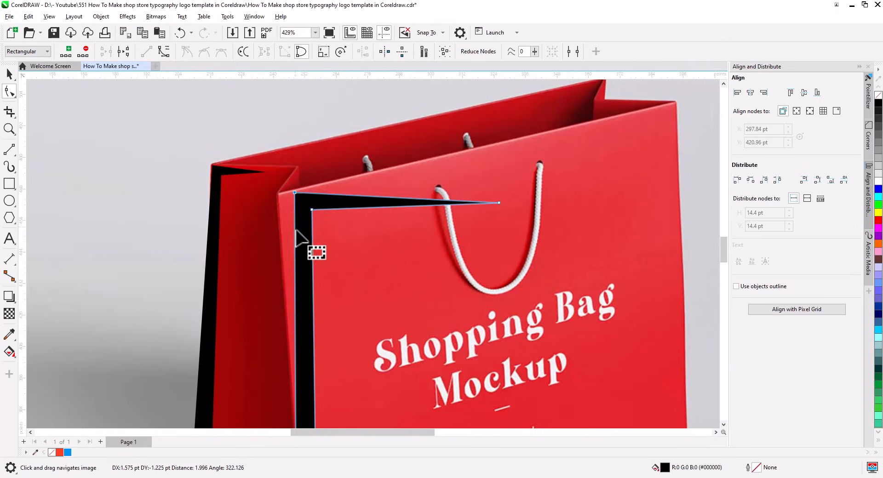
{"action": "scroll", "coordinate": [301, 230], "scroll_direction": "down", "scroll_amount": 4}
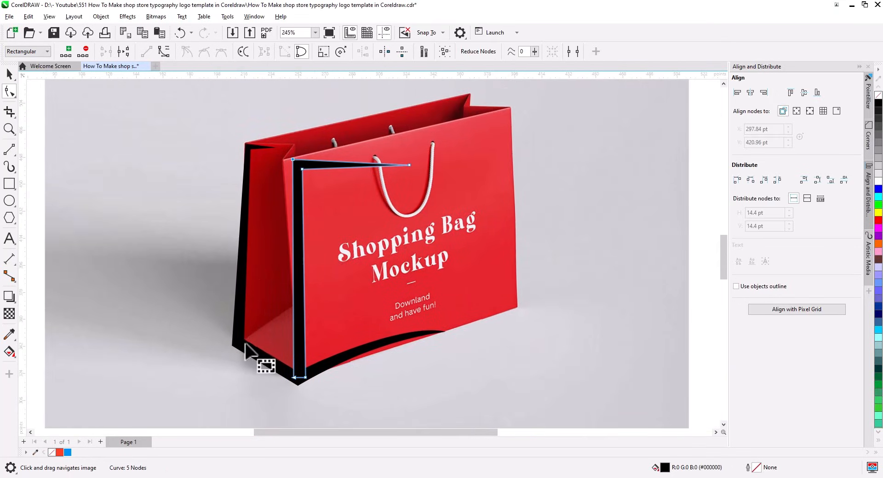
Refit the left side shape's inner lower-left and upper nodes to the bag's fold
{"action": "left_click", "coordinate": [253, 361]}
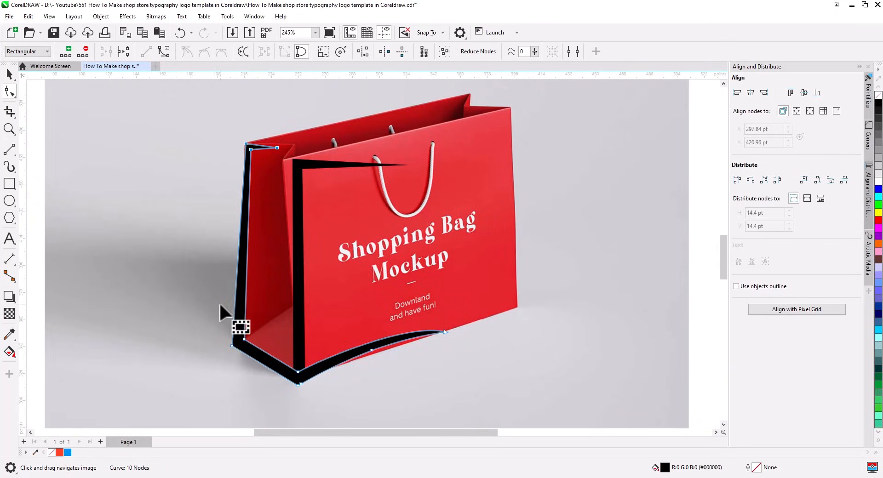
{"action": "scroll", "coordinate": [245, 340], "scroll_direction": "up", "scroll_amount": 5}
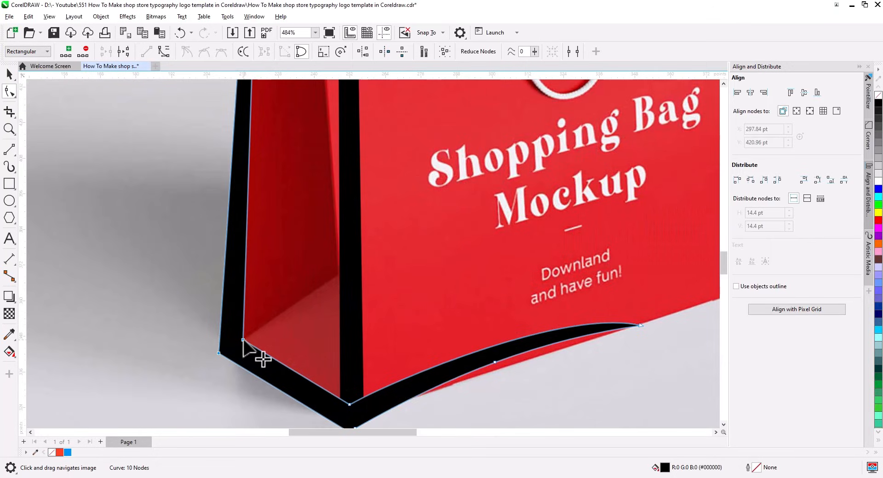
{"action": "left_click_drag", "start_coordinate": [243, 340], "coordinate": [257, 348]}
{"action": "scroll", "coordinate": [263, 350], "scroll_direction": "down", "scroll_amount": 3}
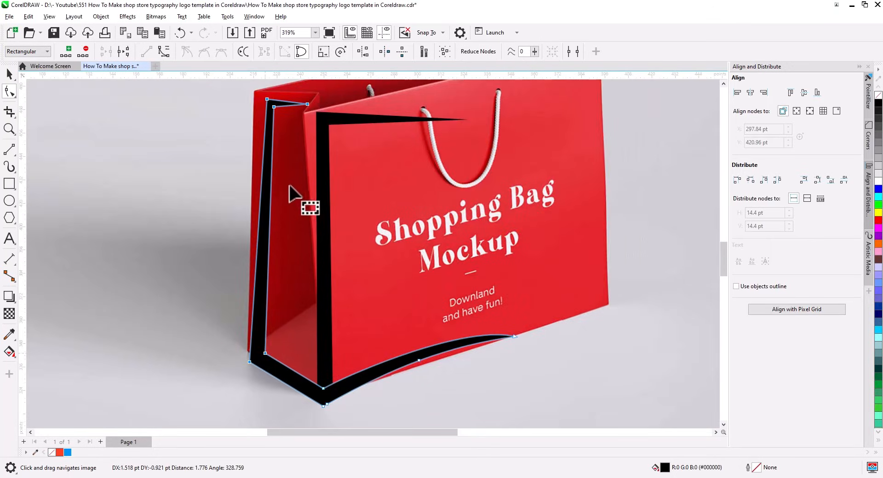
{"action": "scroll", "coordinate": [294, 170], "scroll_direction": "up", "scroll_amount": 1}
{"action": "scroll", "coordinate": [293, 162], "scroll_direction": "up", "scroll_amount": 3}
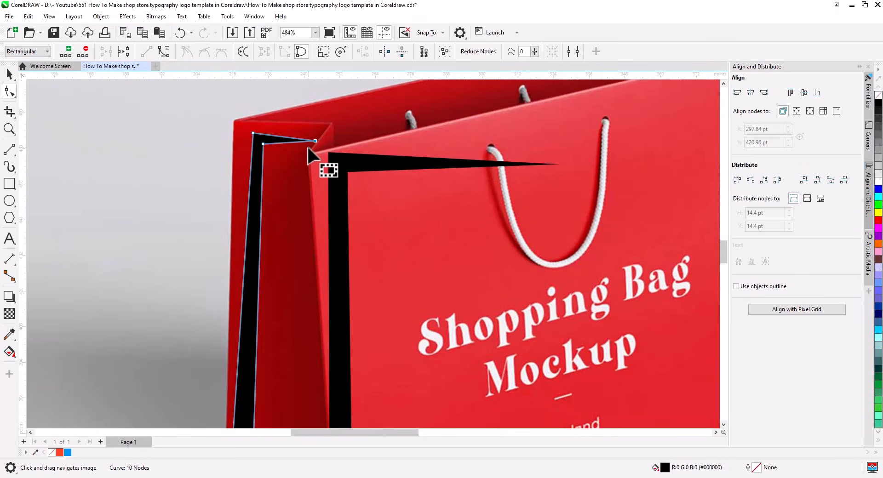
{"action": "left_click_drag", "start_coordinate": [315, 141], "coordinate": [305, 146]}
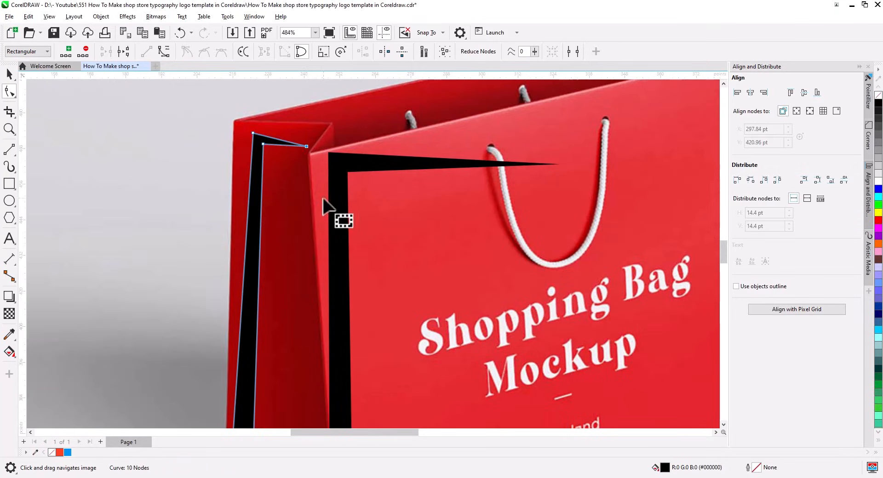
{"action": "scroll", "coordinate": [325, 206], "scroll_direction": "down", "scroll_amount": 4}
Draw a vertical line up the bag's side fold with an 8.0 pt outline
{"action": "left_click", "coordinate": [11, 154]}
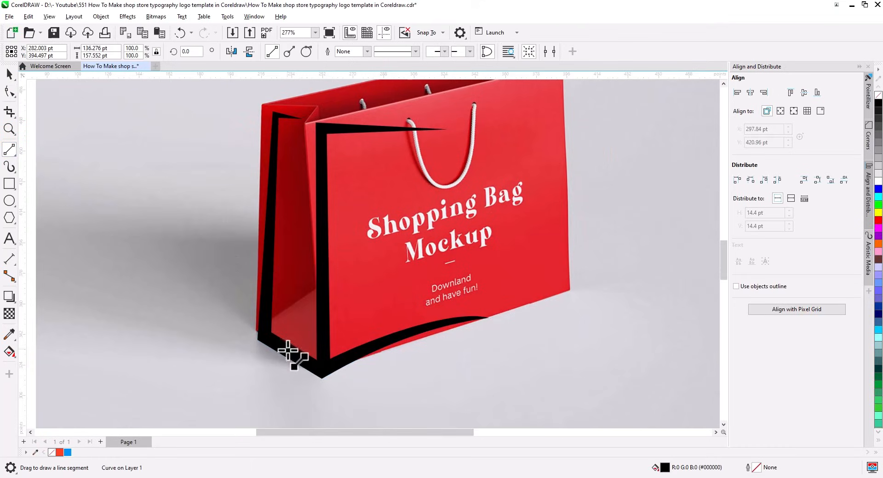
{"action": "left_click_drag", "start_coordinate": [293, 352], "coordinate": [297, 146]}
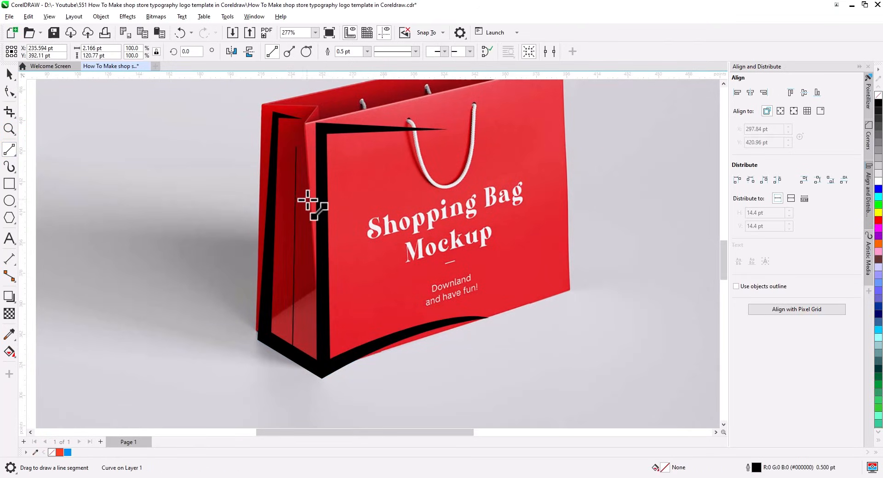
{"action": "left_click", "coordinate": [368, 51]}
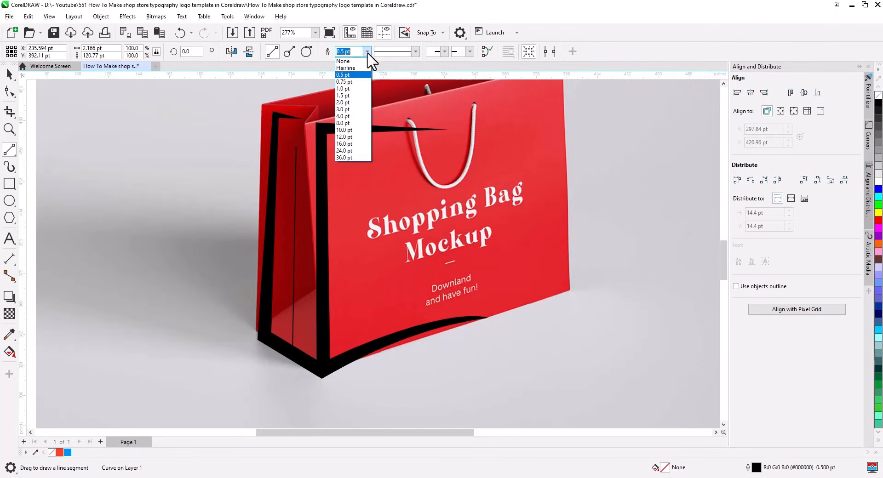
{"action": "left_click", "coordinate": [362, 123]}
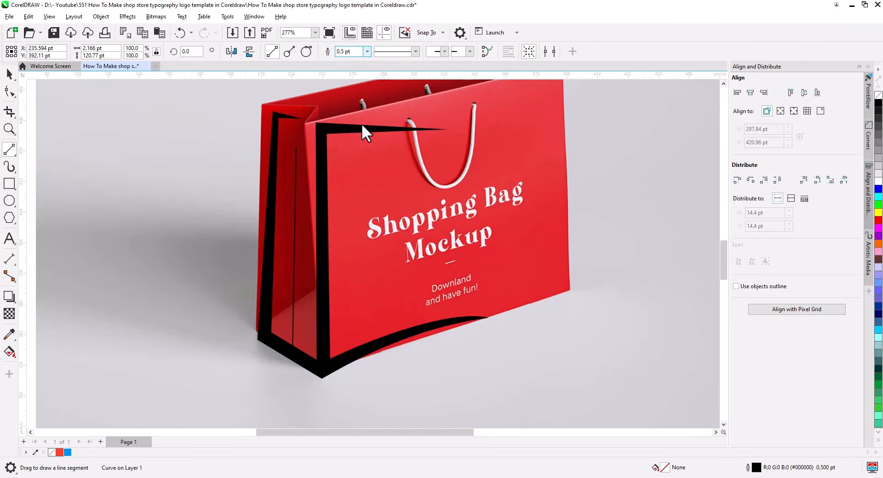
{"action": "left_click", "coordinate": [9, 74]}
{"action": "left_click", "coordinate": [100, 16]}
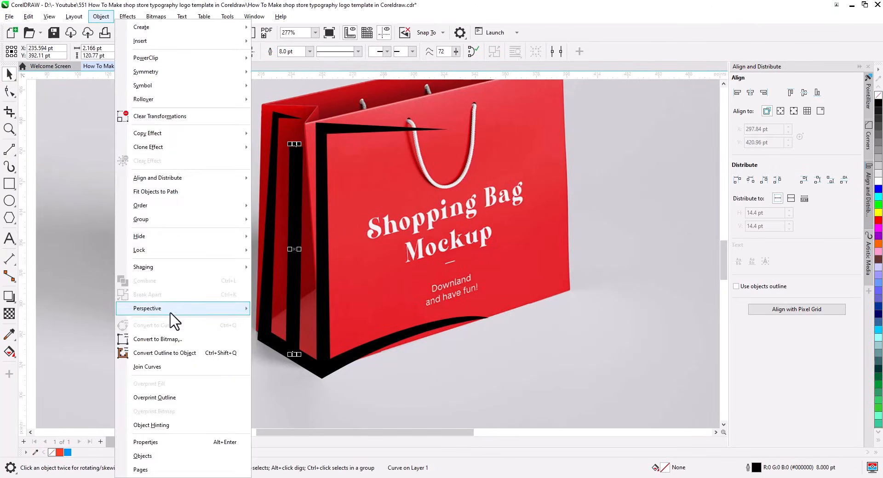
Convert the vertical line to an object, align its top nodes vertically, and pull the top into a point
{"action": "left_click", "coordinate": [166, 353]}
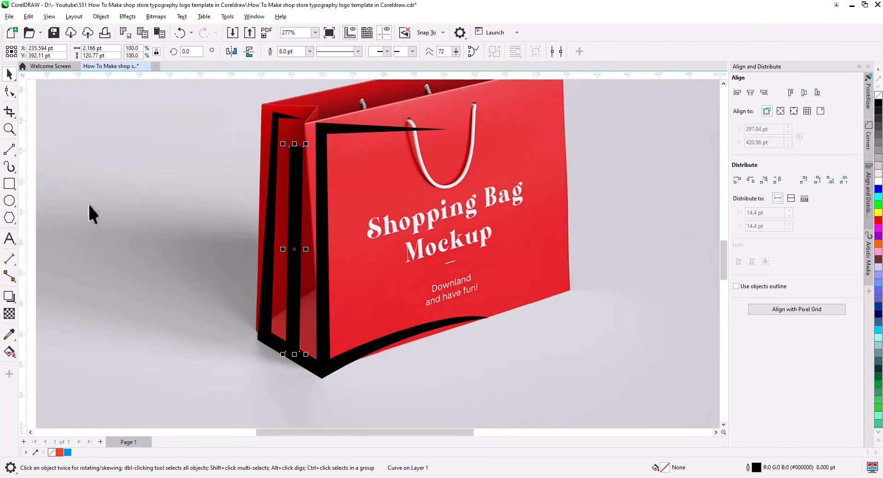
{"action": "left_click", "coordinate": [10, 91]}
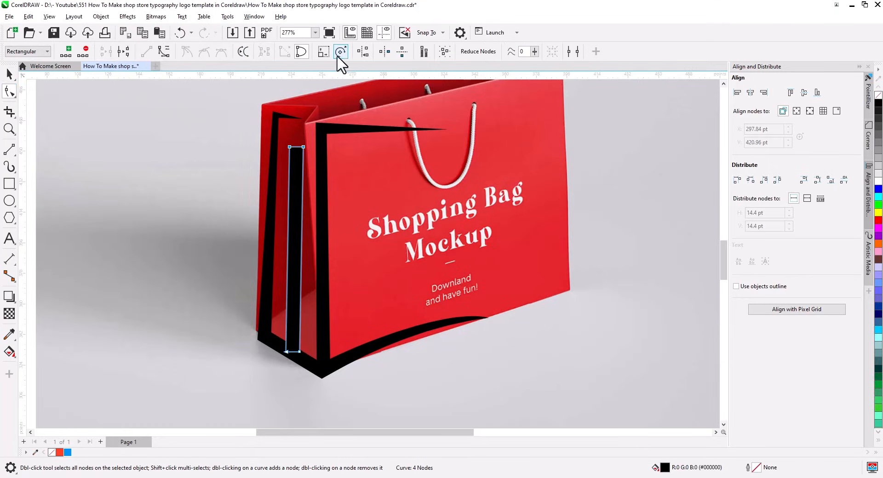
{"action": "left_click", "coordinate": [341, 52]}
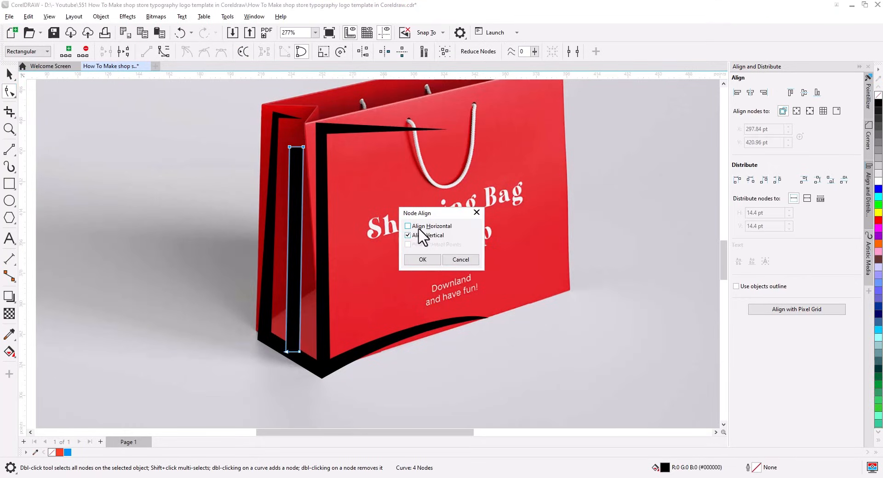
{"action": "left_click", "coordinate": [423, 260]}
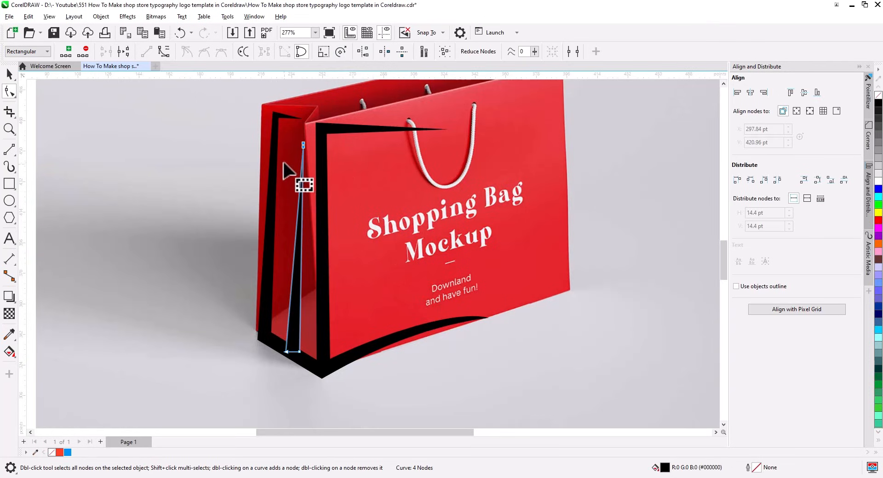
{"action": "scroll", "coordinate": [292, 176], "scroll_direction": "up", "scroll_amount": 2}
{"action": "left_click_drag", "start_coordinate": [321, 135], "coordinate": [312, 103]}
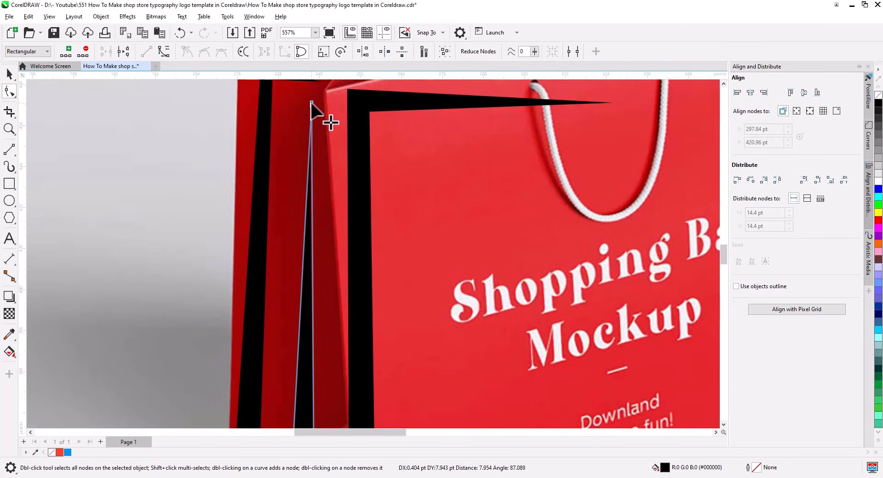
{"action": "scroll", "coordinate": [311, 102], "scroll_direction": "down", "scroll_amount": 3}
{"action": "scroll", "coordinate": [323, 131], "scroll_direction": "up", "scroll_amount": 2}
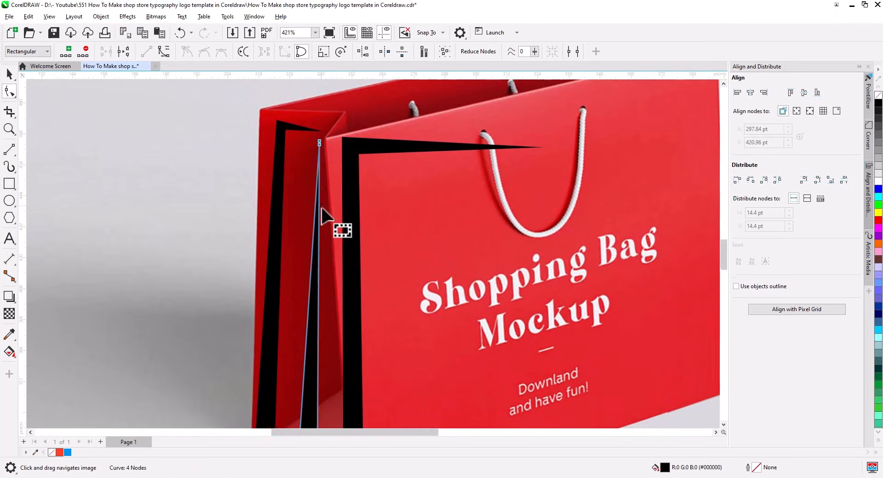
{"action": "scroll", "coordinate": [340, 244], "scroll_direction": "down", "scroll_amount": 2}
Extend the top spike's tip further right toward the rope
{"action": "left_click", "coordinate": [10, 74]}
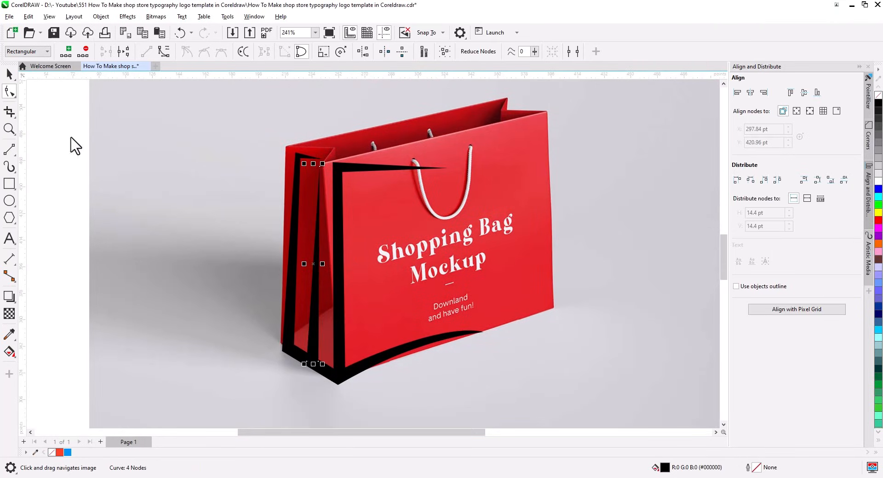
{"action": "left_click_drag", "start_coordinate": [401, 193], "coordinate": [374, 219]}
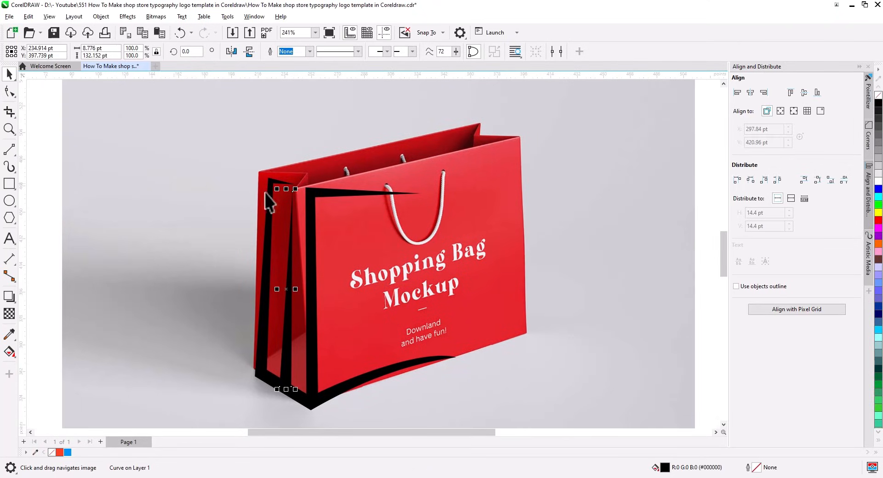
{"action": "left_click", "coordinate": [318, 194]}
{"action": "scroll", "coordinate": [322, 196], "scroll_direction": "up", "scroll_amount": 2}
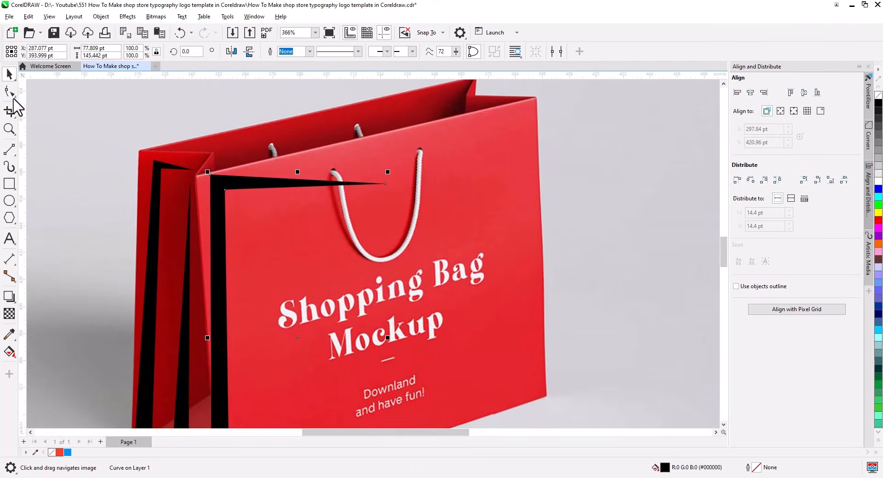
{"action": "left_click", "coordinate": [10, 92]}
{"action": "left_click_drag", "start_coordinate": [385, 183], "coordinate": [415, 179]}
Draw a small circle at the rope handle's left attachment point
{"action": "left_click", "coordinate": [9, 200]}
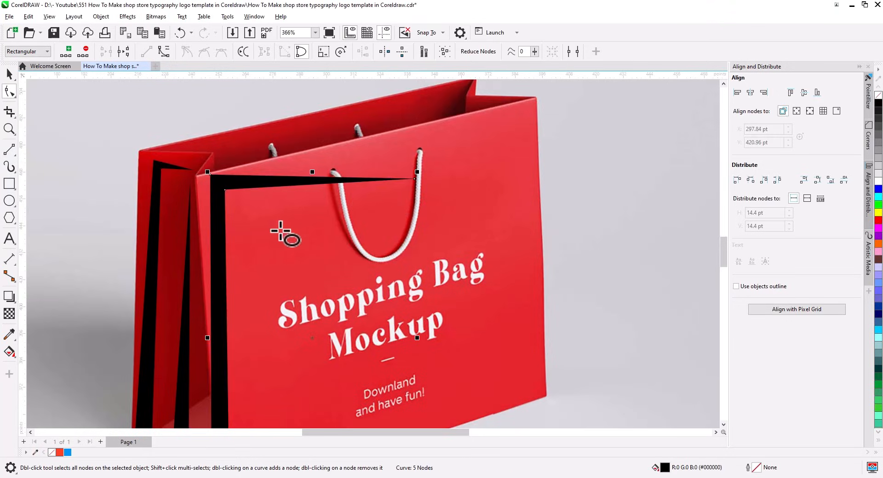
{"action": "mouse_move", "coordinate": [322, 198]}
{"action": "left_mouse_down"}
{"action": "mouse_move", "coordinate": [334, 207]}
{"action": "mouse_move", "coordinate": [412, 196]}
{"action": "mouse_move", "coordinate": [404, 195]}
{"action": "left_mouse_up"}
{"action": "key", "text": "space"}
Copy the circle to the rope's right end and draw a line between them bent into an arch
{"action": "left_click", "coordinate": [416, 220]}
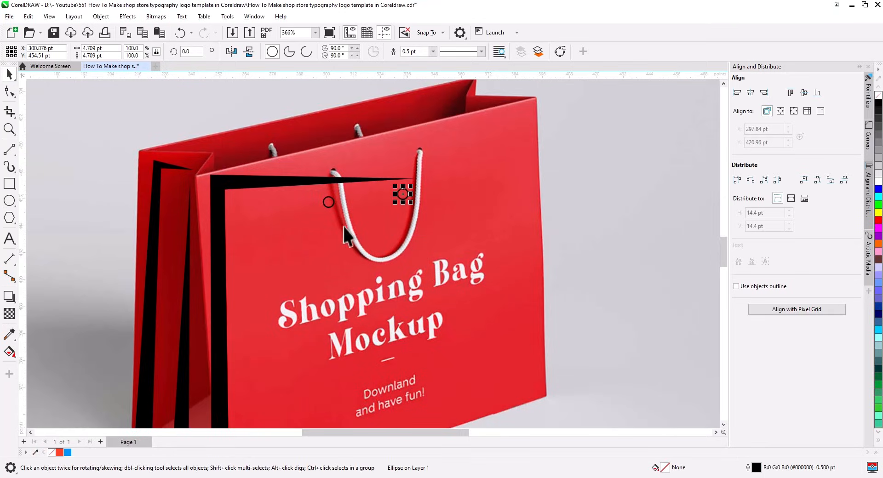
{"action": "left_click", "coordinate": [9, 149]}
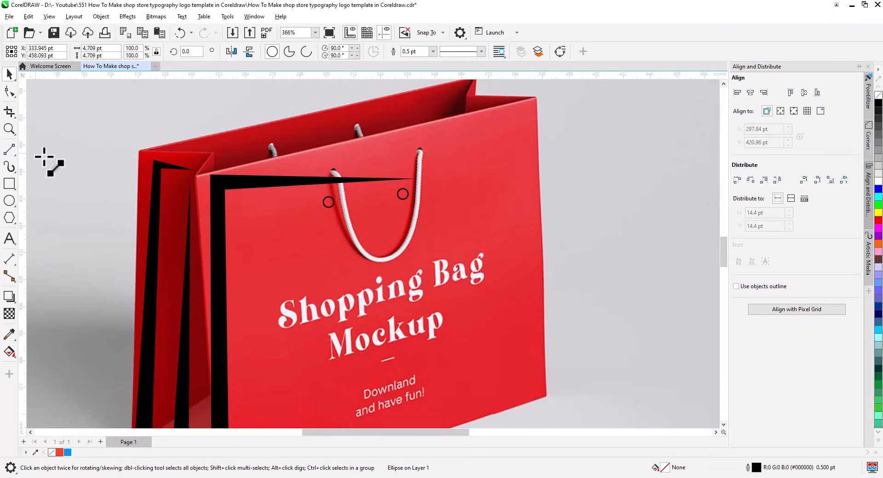
{"action": "left_click_drag", "start_coordinate": [328, 202], "coordinate": [403, 194]}
{"action": "left_click", "coordinate": [10, 91]}
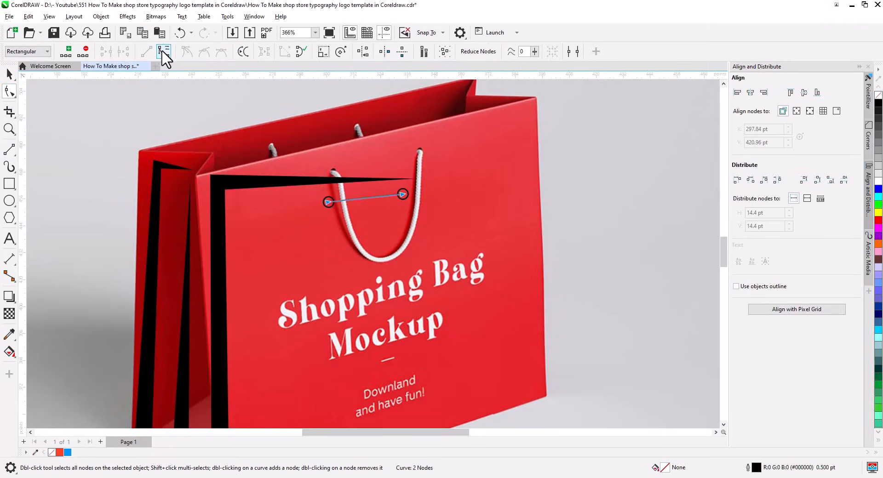
{"action": "left_click_drag", "start_coordinate": [366, 195], "coordinate": [347, 123]}
{"action": "left_click_drag", "start_coordinate": [397, 147], "coordinate": [389, 194]}
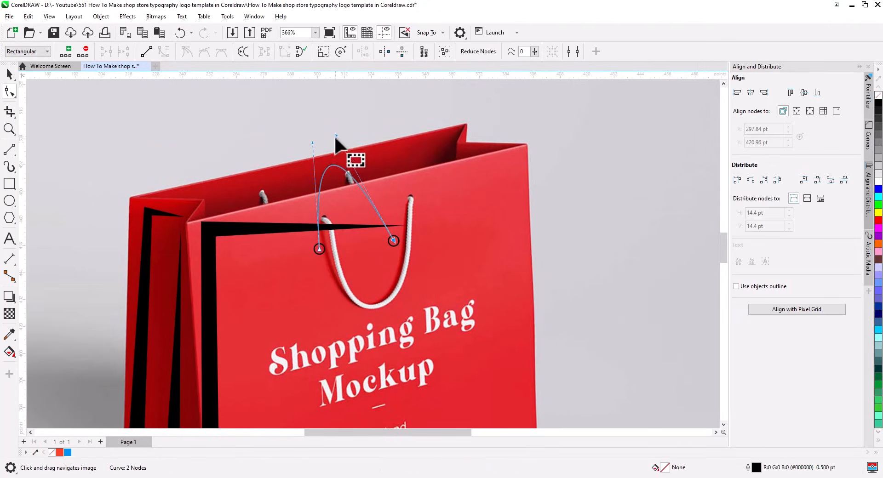
{"action": "left_click_drag", "start_coordinate": [336, 134], "coordinate": [391, 90]}
{"action": "mouse_move", "coordinate": [312, 142]}
{"action": "left_mouse_down"}
{"action": "mouse_move", "coordinate": [316, 171]}
{"action": "mouse_move", "coordinate": [312, 129]}
{"action": "left_mouse_up"}
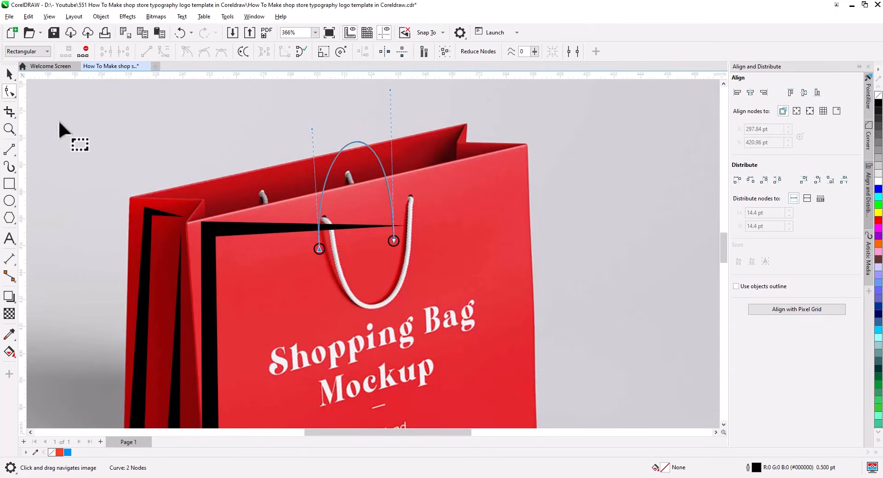
Set the handle arch's outline width to 4.0 pt
{"action": "left_click", "coordinate": [8, 74]}
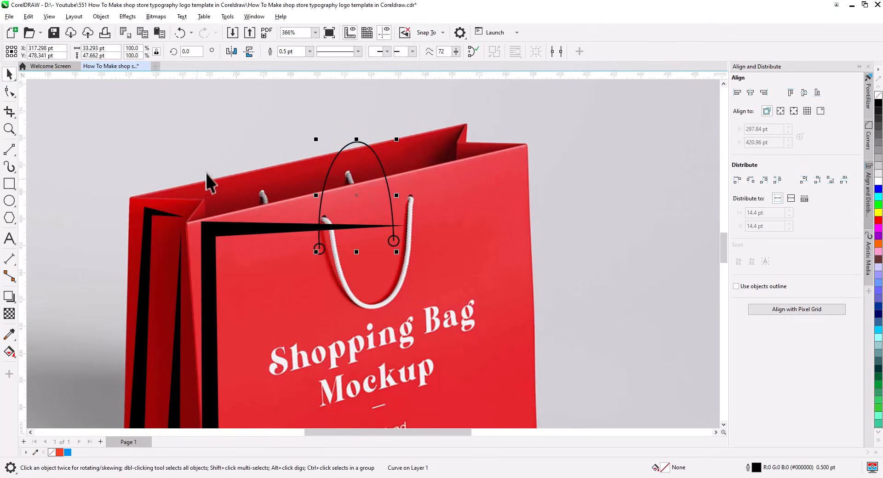
{"action": "left_click", "coordinate": [310, 52]}
{"action": "left_click", "coordinate": [290, 117]}
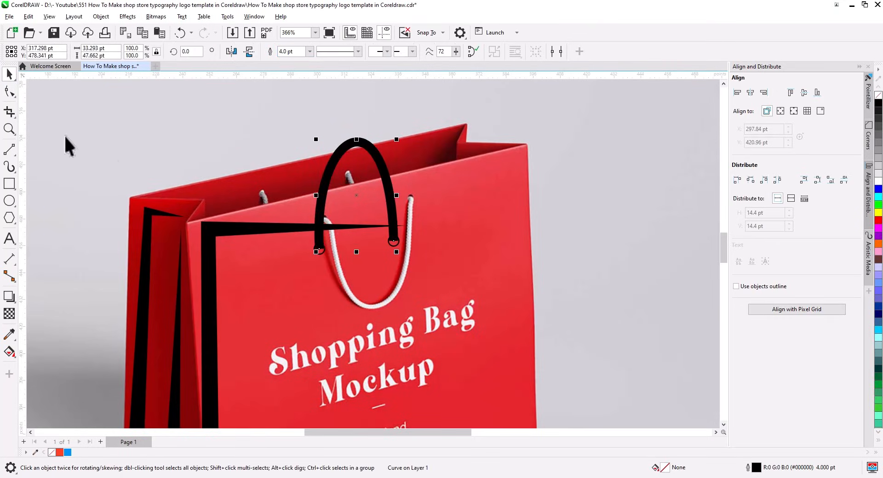
Move the mockup photo away from the tracing
{"action": "left_click", "coordinate": [549, 271]}
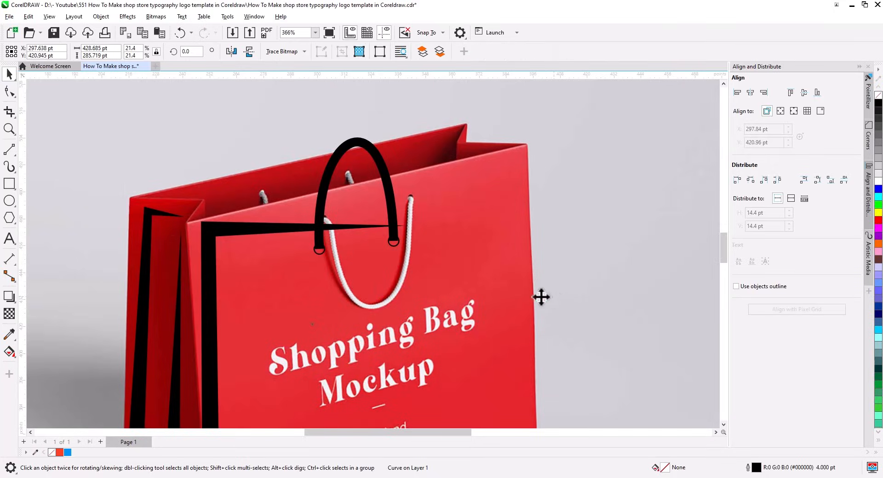
{"action": "scroll", "coordinate": [529, 276], "scroll_direction": "down", "scroll_amount": 2}
{"action": "left_click_drag", "start_coordinate": [559, 291], "coordinate": [31, 305]}
{"action": "scroll", "coordinate": [407, 296], "scroll_direction": "up", "scroll_amount": 3}
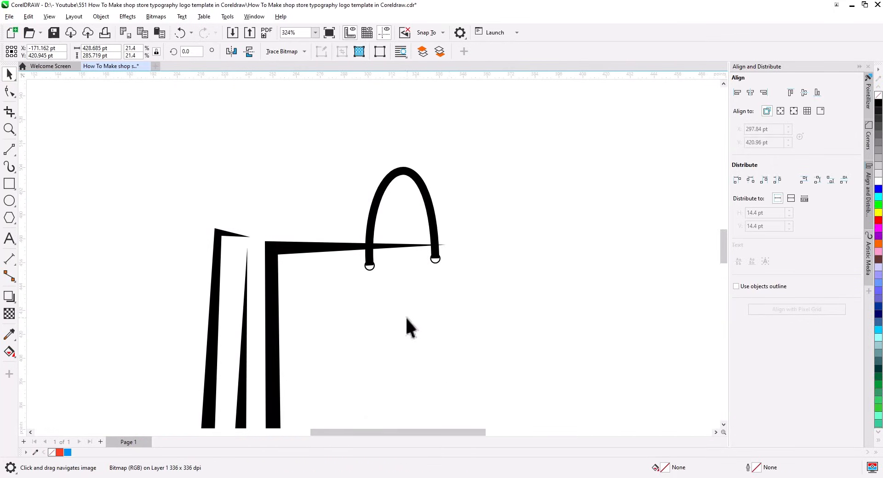
Enlarge the end dot about 162%, replace the left dot with a copy, and convert the arch to curves
{"action": "left_click", "coordinate": [436, 263]}
{"action": "left_click", "coordinate": [370, 270], "text": "shift"}
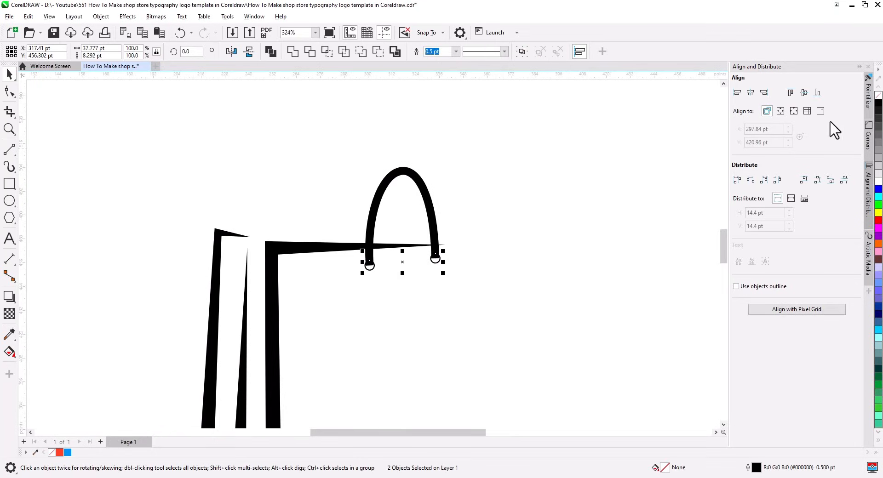
{"action": "scroll", "coordinate": [424, 263], "scroll_direction": "up", "scroll_amount": 2}
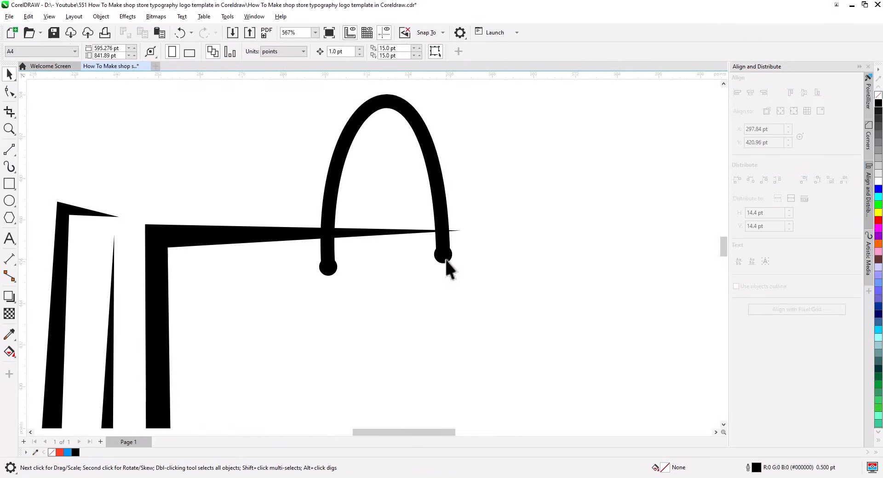
{"action": "left_click", "coordinate": [446, 264]}
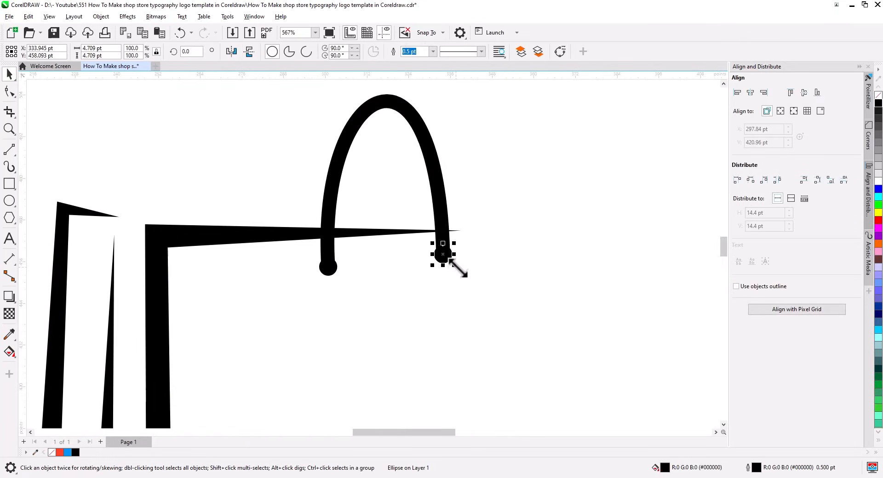
{"action": "left_click_drag", "start_coordinate": [454, 265], "coordinate": [463, 273]}
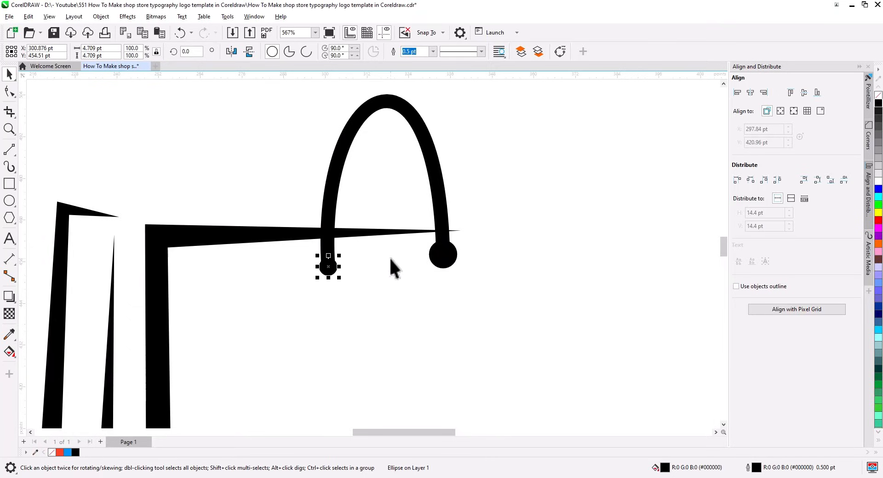
{"action": "key", "text": "Delete"}
{"action": "left_click_drag", "start_coordinate": [443, 254], "coordinate": [328, 268]}
{"action": "left_click", "coordinate": [354, 290]}
{"action": "scroll", "coordinate": [394, 299], "scroll_direction": "down", "scroll_amount": 2}
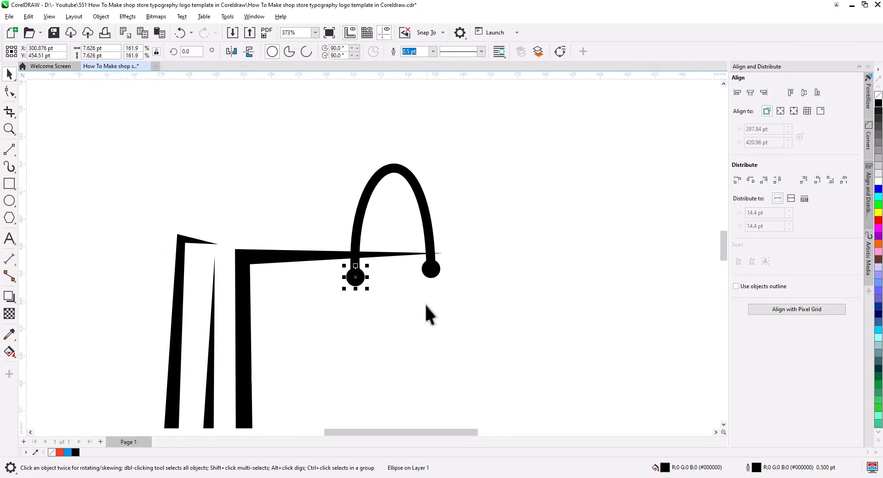
{"action": "key", "text": "ctrl+q"}
Reshape the handle arch's nodes so its right end drops vertically and the left curve is adjusted
{"action": "left_click", "coordinate": [9, 92]}
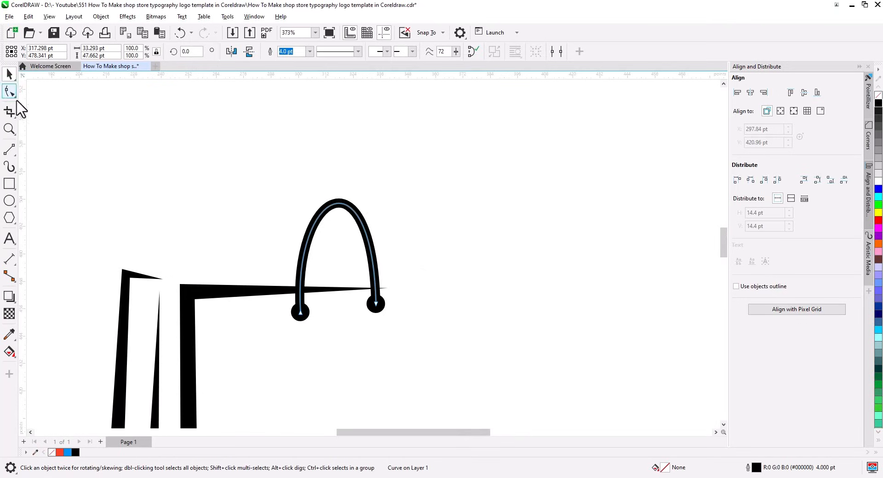
{"action": "left_click_drag", "start_coordinate": [376, 303], "coordinate": [409, 310]}
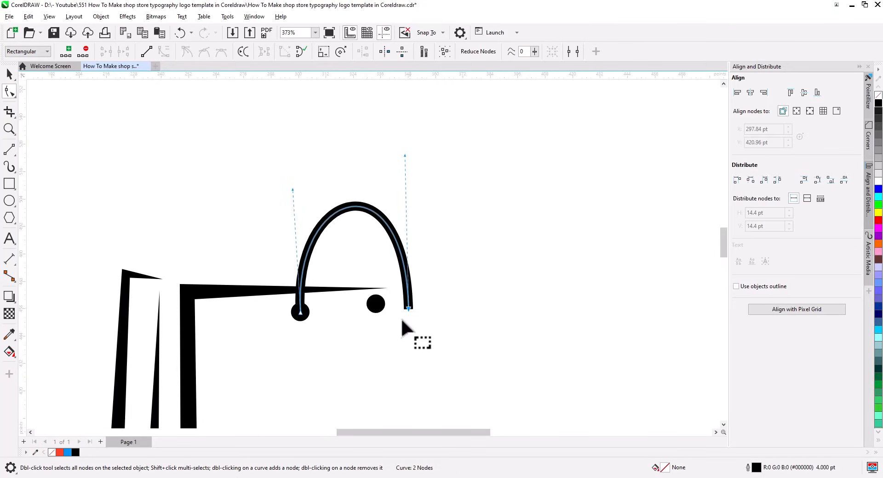
{"action": "left_click", "coordinate": [14, 81]}
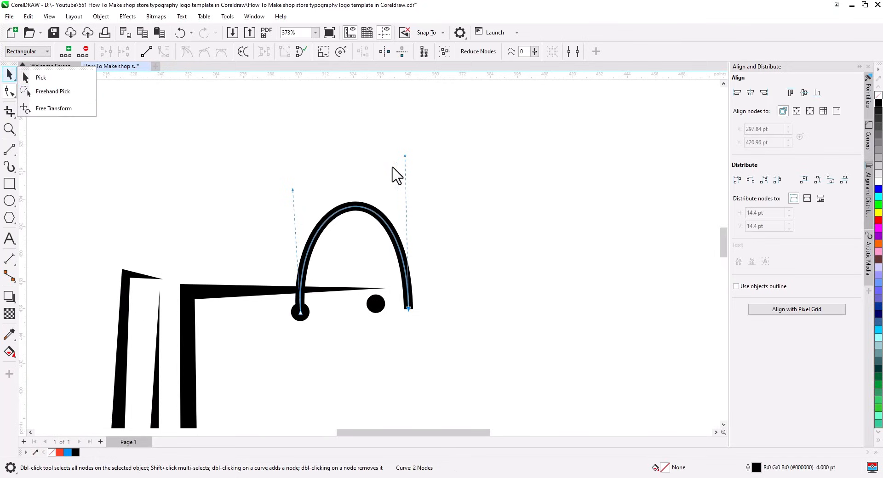
{"action": "left_click", "coordinate": [405, 156]}
{"action": "left_click_drag", "start_coordinate": [405, 156], "coordinate": [409, 165]}
{"action": "left_click_drag", "start_coordinate": [292, 190], "coordinate": [296, 177]}
Move the loose dot onto the arch's right end
{"action": "left_click", "coordinate": [9, 75]}
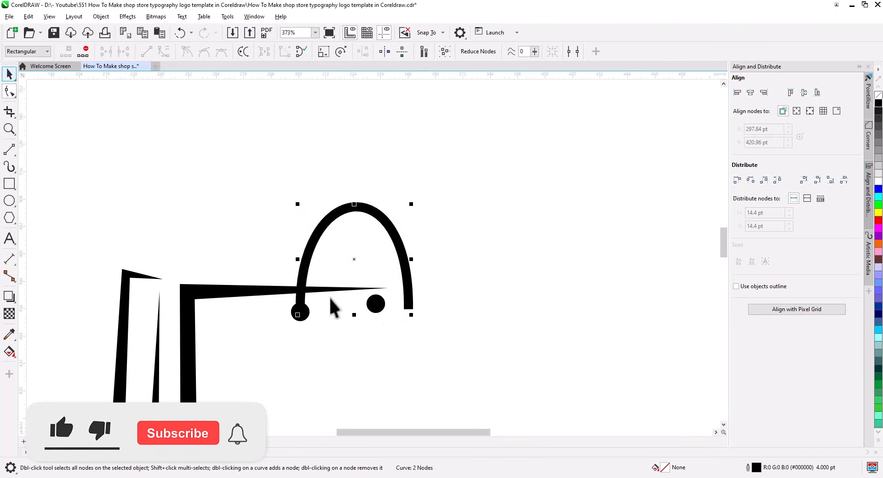
{"action": "left_click", "coordinate": [381, 313]}
{"action": "left_click", "coordinate": [388, 329]}
{"action": "left_click", "coordinate": [376, 305]}
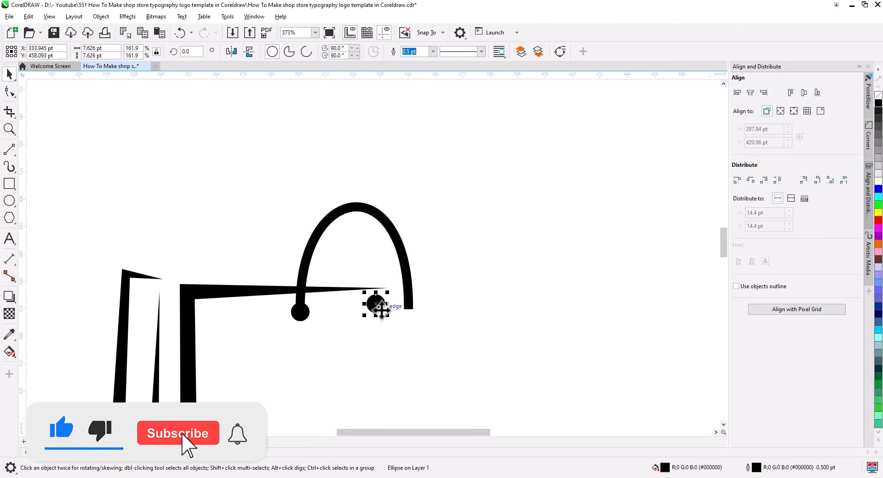
{"action": "left_click_drag", "start_coordinate": [376, 304], "coordinate": [408, 310]}
Convert the arch's outline to an object and weld it with both dots
{"action": "left_click", "coordinate": [394, 254]}
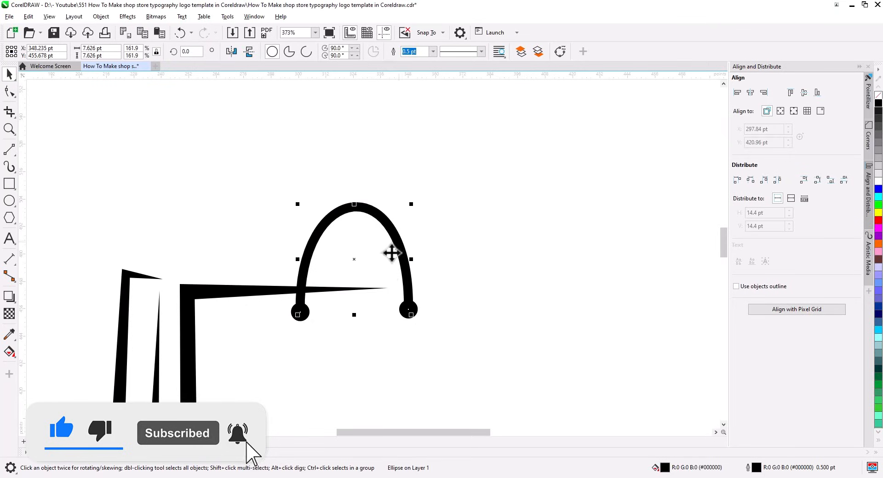
{"action": "left_click", "coordinate": [101, 17]}
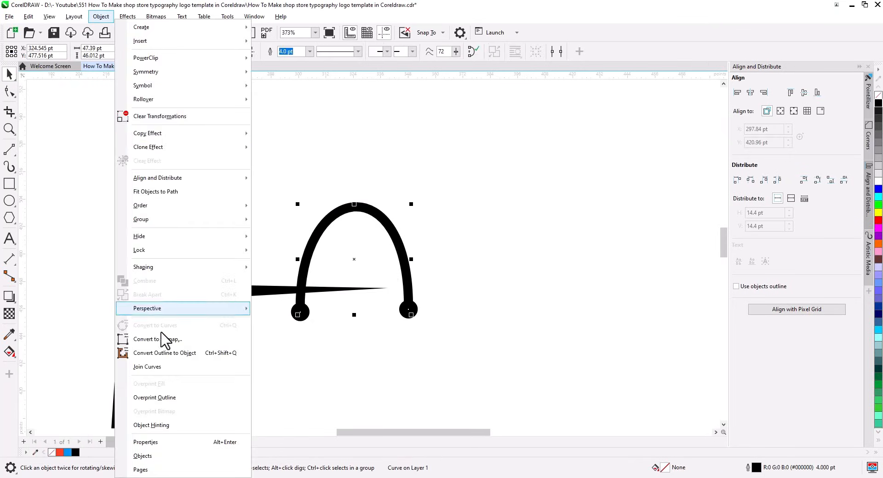
{"action": "left_click", "coordinate": [168, 354]}
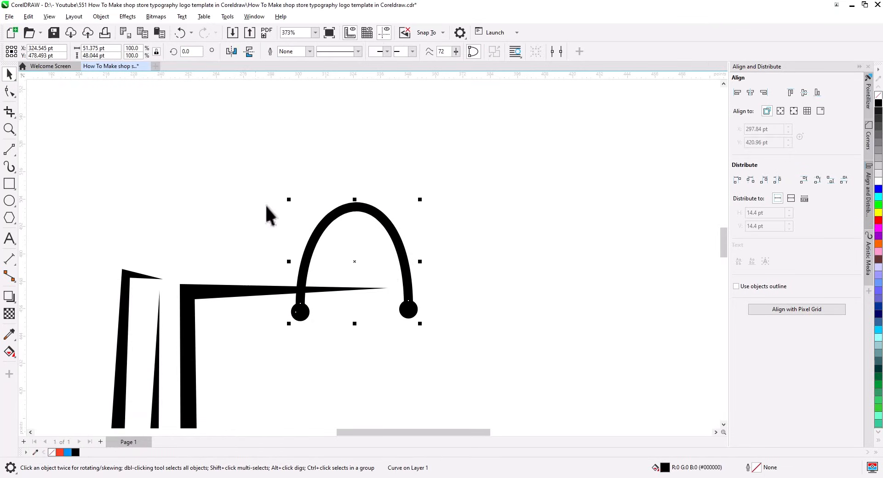
{"action": "left_click", "coordinate": [293, 52]}
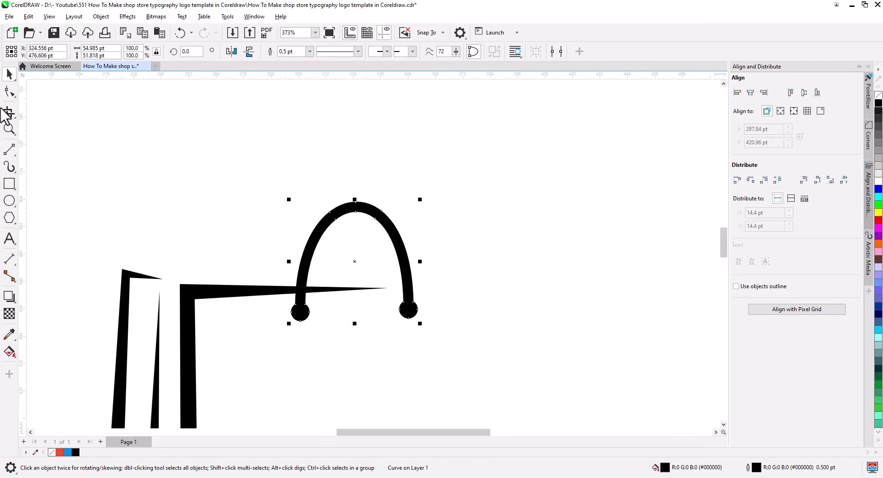
Extend the bag's top-edge curve rightward under the handle so its tip angles downward
{"action": "left_click", "coordinate": [9, 91]}
{"action": "left_click", "coordinate": [256, 294]}
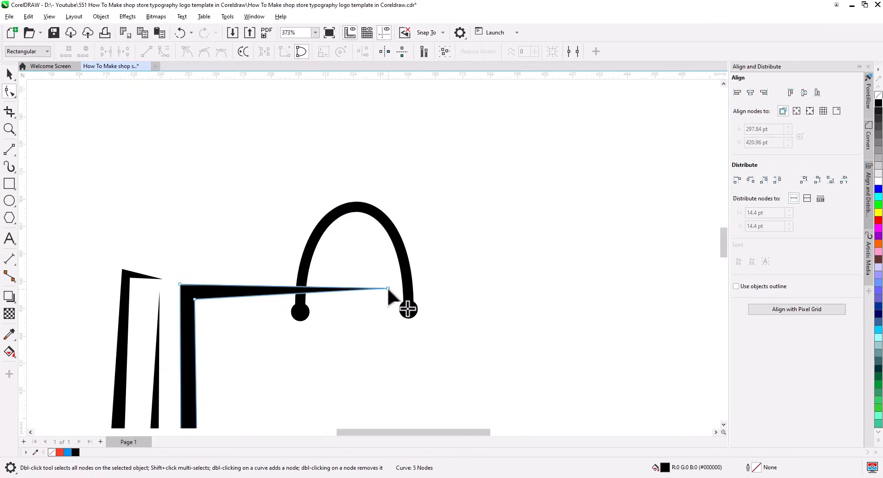
{"action": "left_click_drag", "start_coordinate": [388, 291], "coordinate": [434, 291]}
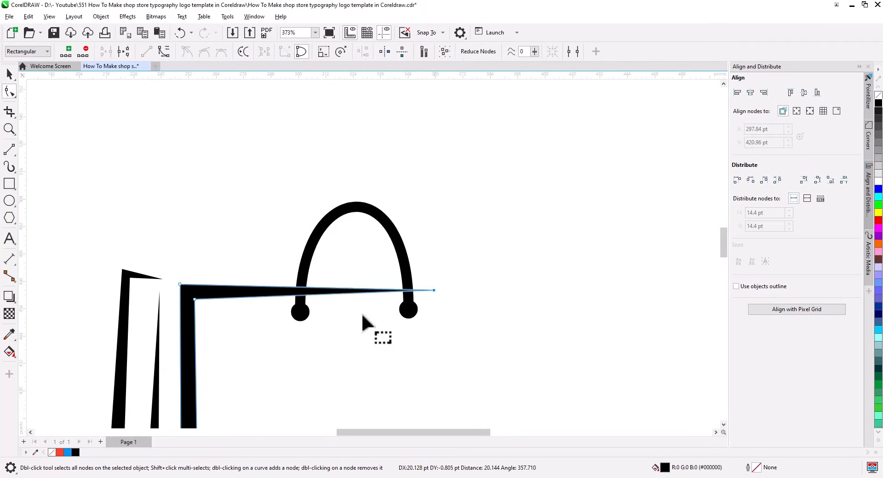
{"action": "scroll", "coordinate": [345, 326], "scroll_direction": "down", "scroll_amount": 2}
{"action": "left_click_drag", "start_coordinate": [355, 357], "coordinate": [336, 265]}
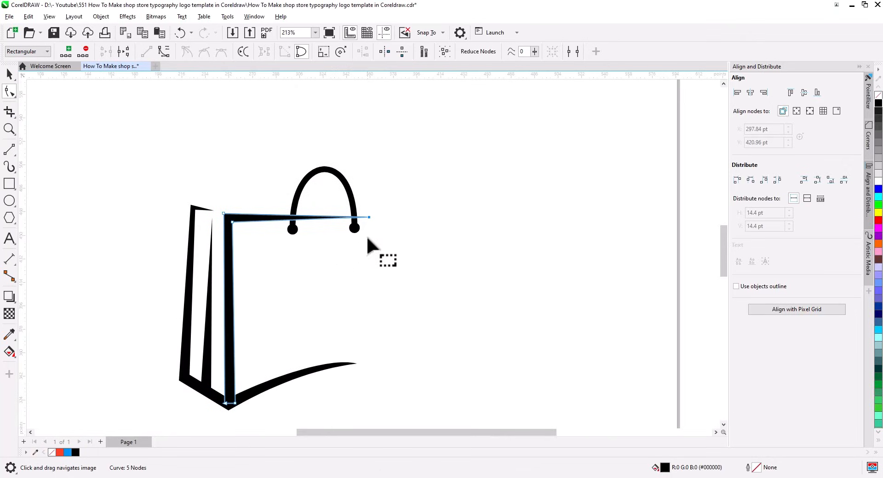
{"action": "left_click_drag", "start_coordinate": [369, 217], "coordinate": [351, 231]}
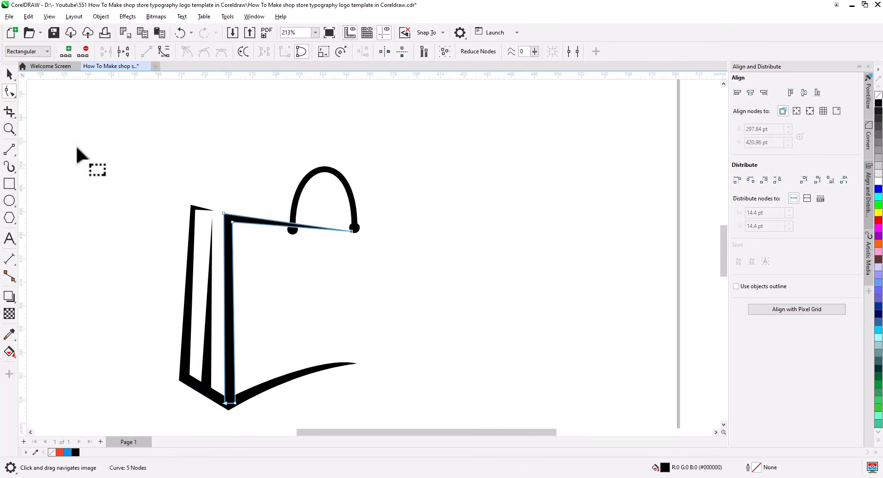
Shift the dotted handle left so it sits on the bag's top rim
{"action": "left_click", "coordinate": [9, 74]}
{"action": "left_click_drag", "start_coordinate": [352, 199], "coordinate": [319, 206]}
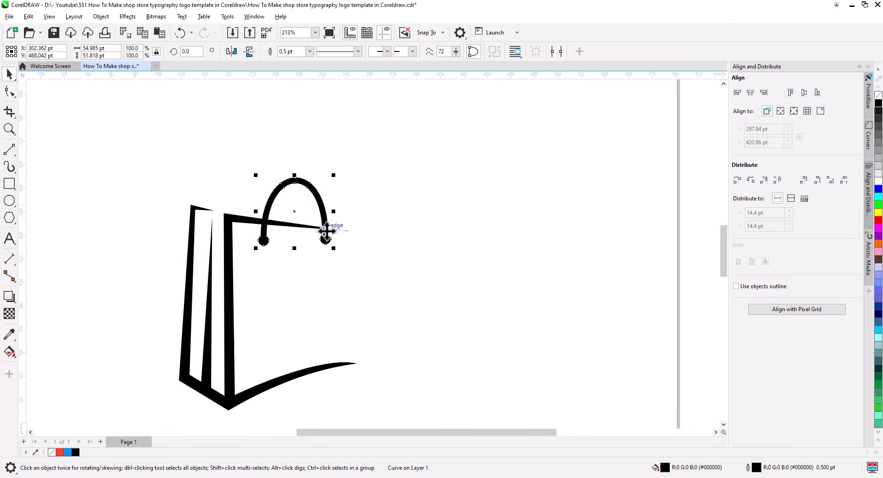
{"action": "left_click_drag", "start_coordinate": [362, 321], "coordinate": [344, 255]}
{"action": "left_click", "coordinate": [9, 91]}
Delete an extra node from the bag's outer curve and stretch its tip
{"action": "left_click", "coordinate": [301, 302]}
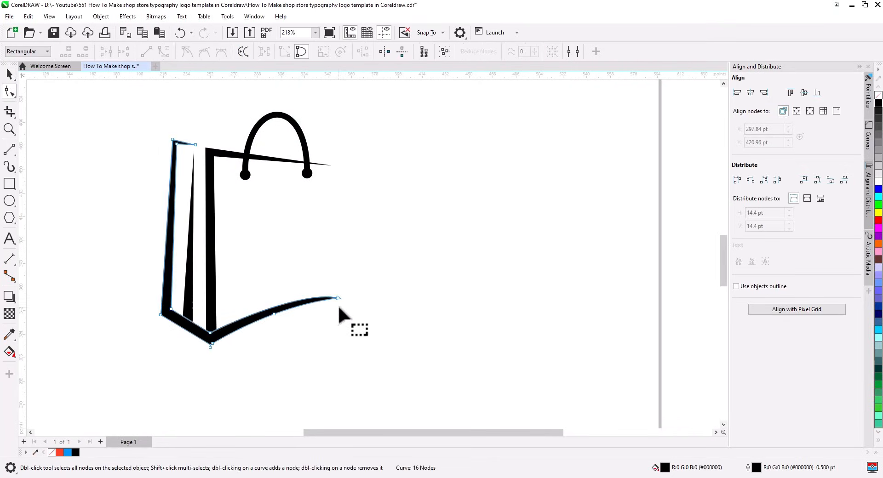
{"action": "left_click", "coordinate": [338, 299]}
{"action": "left_click", "coordinate": [287, 314]}
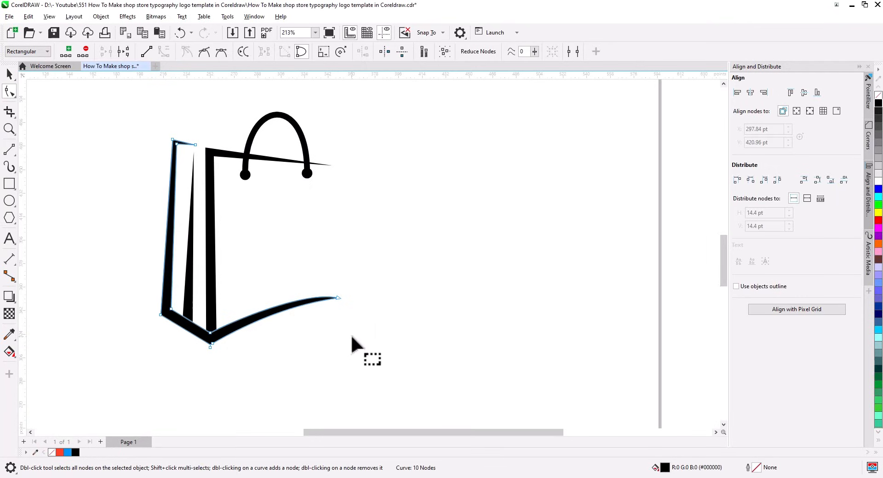
{"action": "key", "text": "Delete"}
{"action": "left_click_drag", "start_coordinate": [341, 294], "coordinate": [310, 298]}
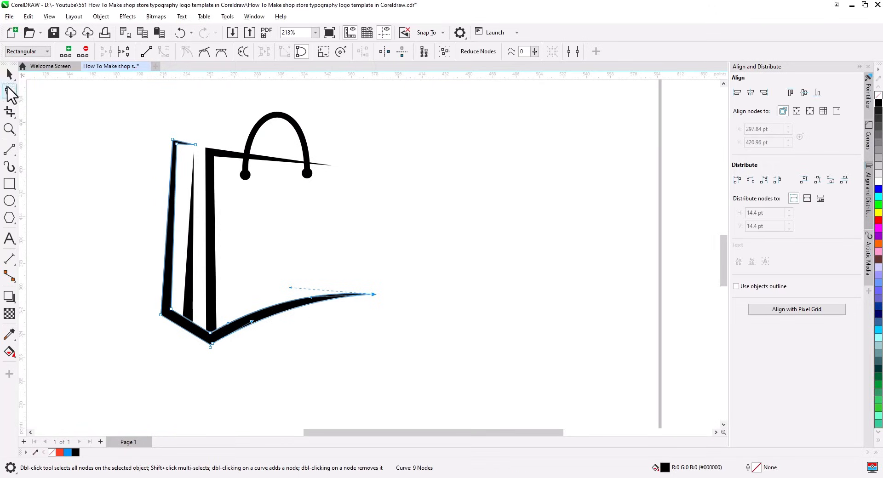
Adjust the slant of the bag's left panel and its thin inner line
{"action": "scroll", "coordinate": [223, 205], "scroll_direction": "up", "scroll_amount": 2}
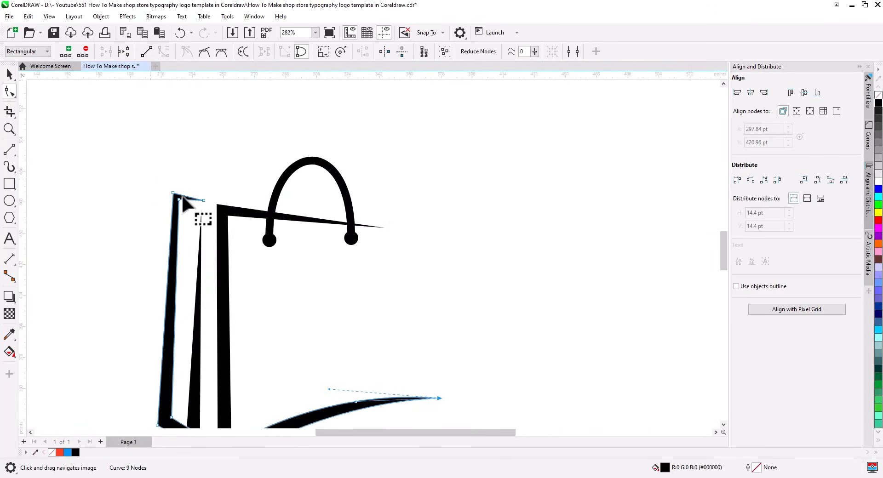
{"action": "mouse_move", "coordinate": [203, 201]}
{"action": "left_mouse_down"}
{"action": "mouse_move", "coordinate": [168, 193]}
{"action": "mouse_move", "coordinate": [203, 212]}
{"action": "left_mouse_up"}
{"action": "left_click", "coordinate": [201, 214]}
{"action": "scroll", "coordinate": [236, 288], "scroll_direction": "down", "scroll_amount": 1}
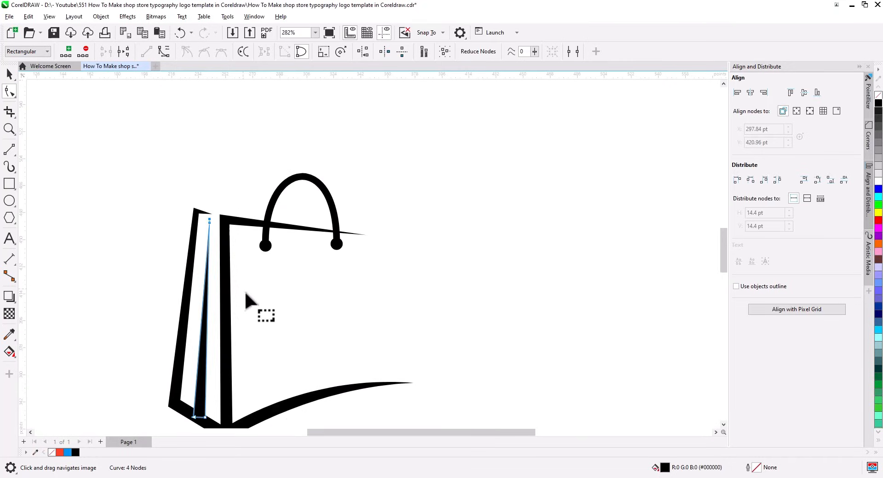
{"action": "left_click_drag", "start_coordinate": [246, 319], "coordinate": [237, 236]}
Combine the four bag strokes into one curve and draw a roughly 229 × 69 pt rectangle across the bag
{"action": "left_click", "coordinate": [9, 74]}
{"action": "scroll", "coordinate": [267, 286], "scroll_direction": "down", "scroll_amount": 2}
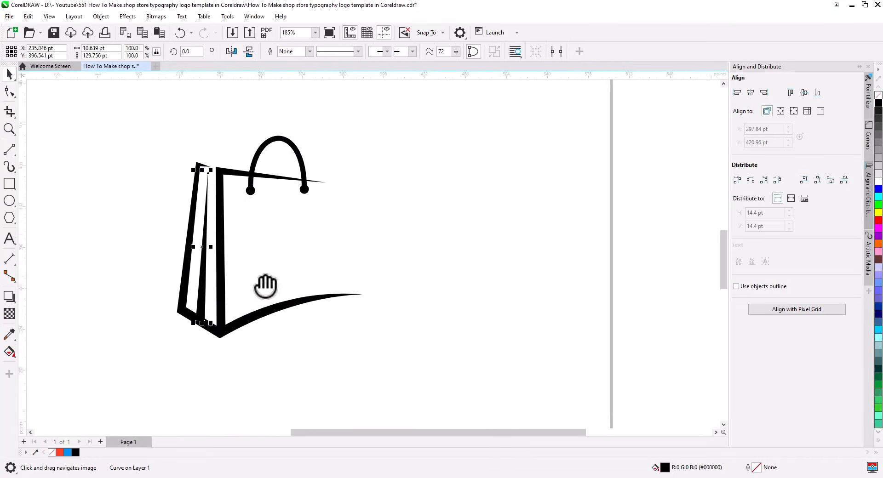
{"action": "left_click_drag", "start_coordinate": [127, 115], "coordinate": [127, 115]}
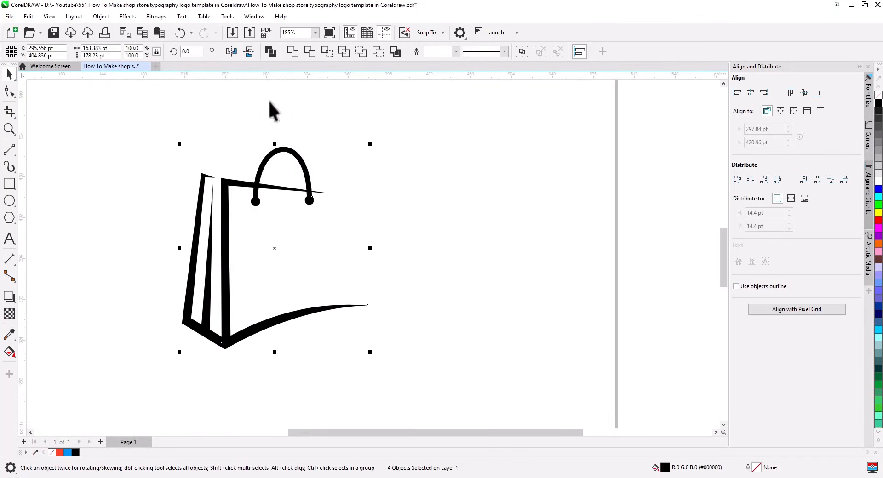
{"action": "left_click", "coordinate": [293, 52]}
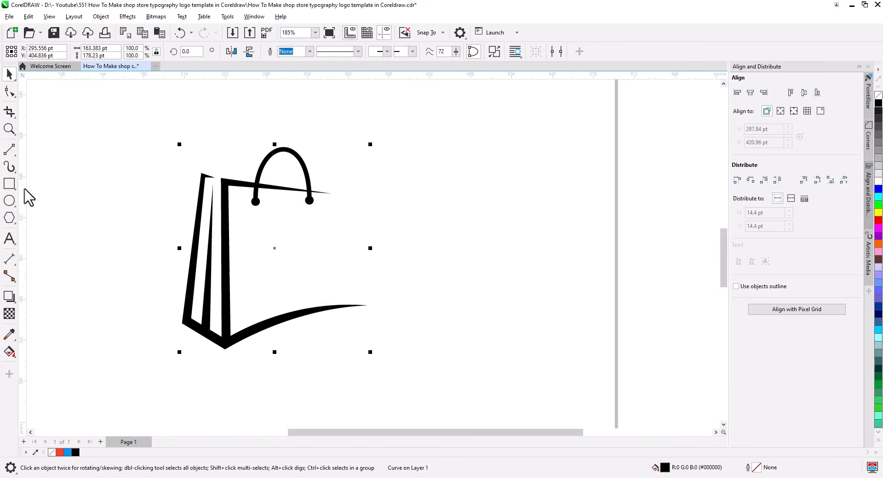
{"action": "key", "text": "F6"}
{"action": "left_click_drag", "start_coordinate": [273, 217], "coordinate": [533, 295]}
Draw a small rectangle at the frame's top-left and place a copy stacked below it
{"action": "left_click", "coordinate": [10, 74]}
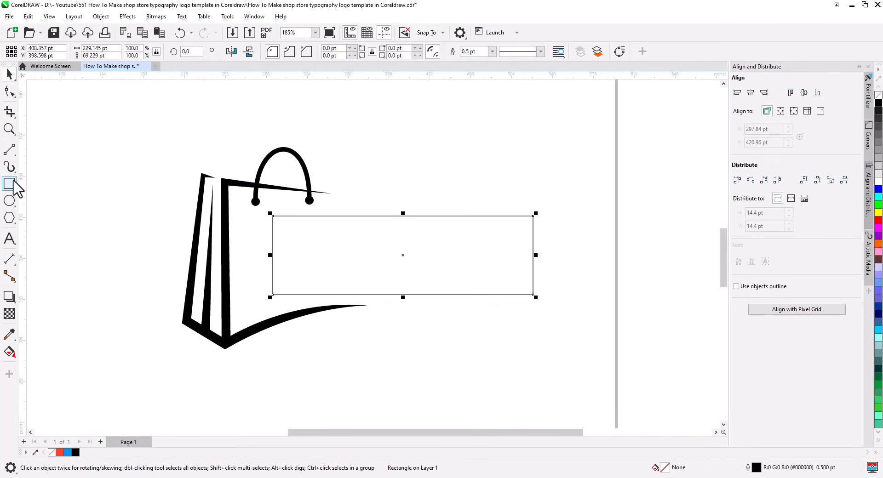
{"action": "left_click", "coordinate": [9, 184]}
{"action": "left_click_drag", "start_coordinate": [277, 217], "coordinate": [355, 254]}
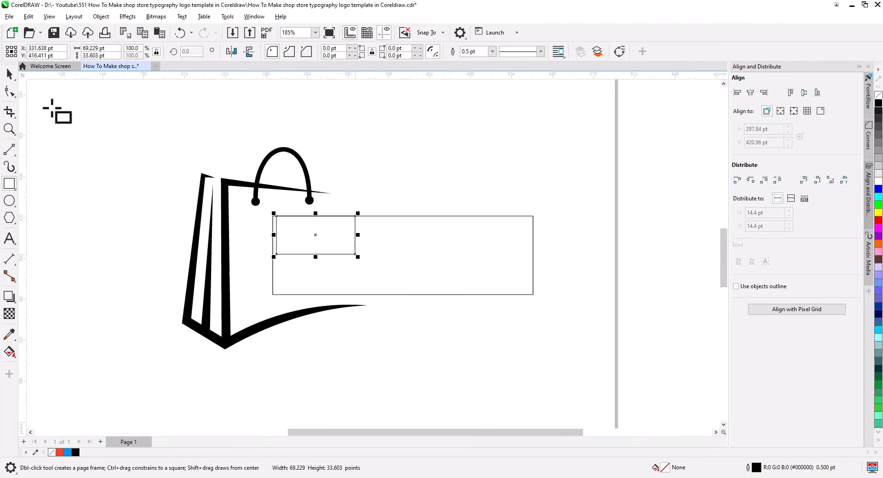
{"action": "left_click", "coordinate": [10, 73]}
{"action": "scroll", "coordinate": [331, 256], "scroll_direction": "up", "scroll_amount": 2}
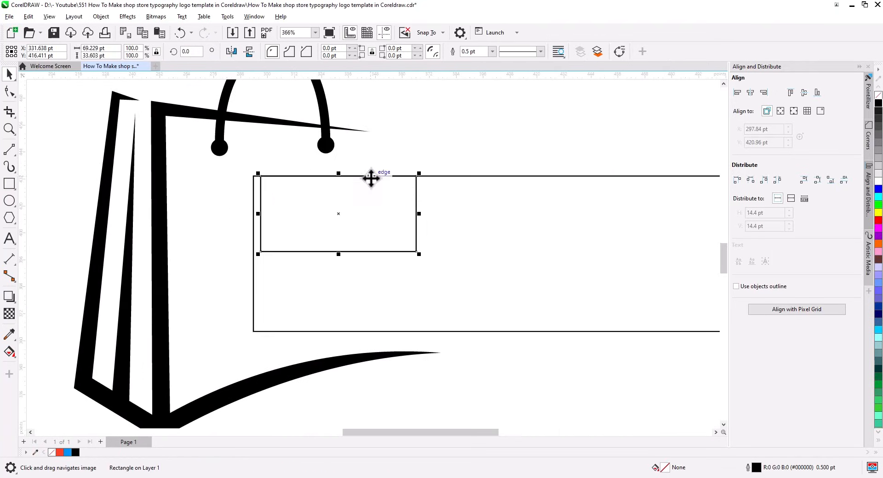
{"action": "left_click_drag", "start_coordinate": [369, 177], "coordinate": [371, 255]}
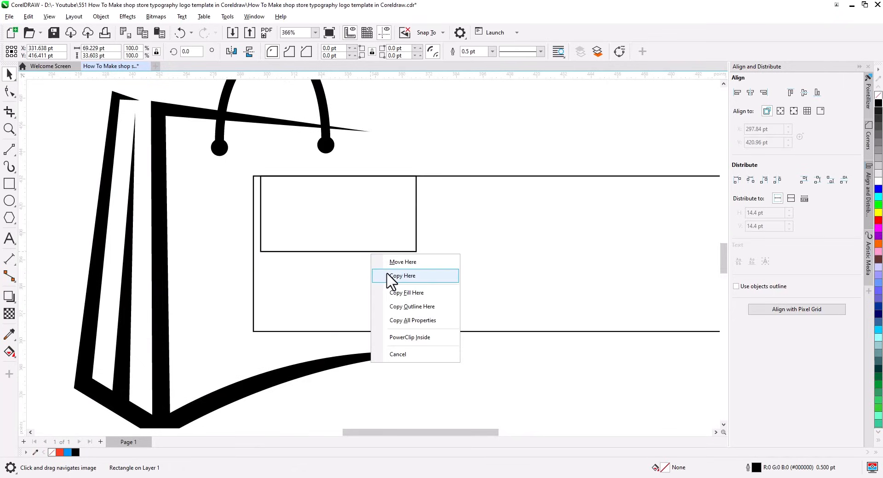
{"action": "left_click", "coordinate": [390, 278]}
{"action": "left_click_drag", "start_coordinate": [338, 331], "coordinate": [338, 335]}
Round the upper small rectangle into a capsule and widen it to about 114 pt
{"action": "left_click", "coordinate": [487, 367]}
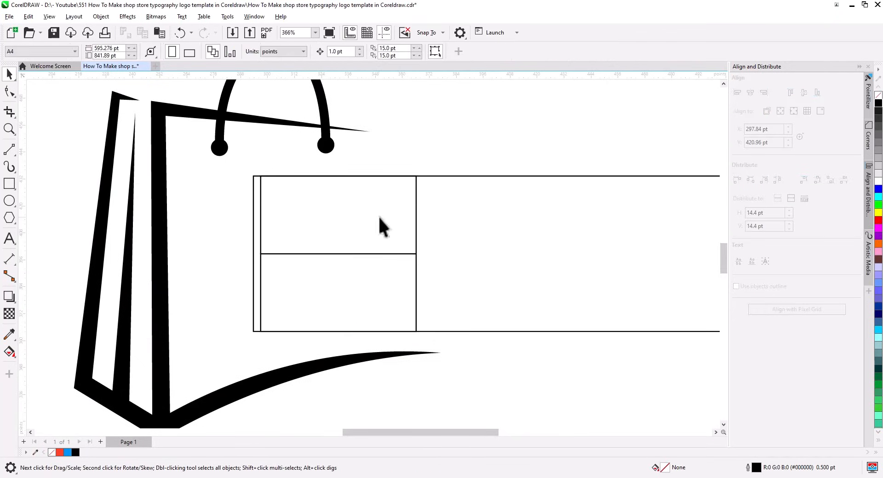
{"action": "left_click", "coordinate": [381, 219]}
{"action": "left_click", "coordinate": [9, 91]}
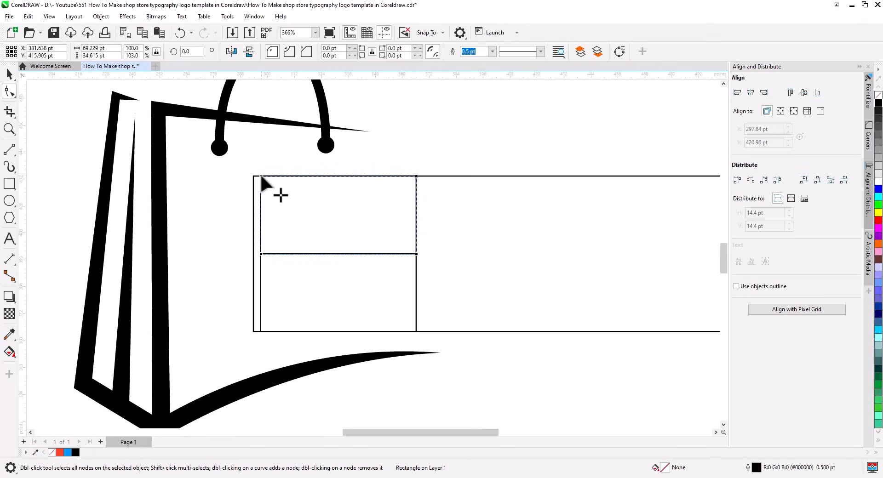
{"action": "left_click_drag", "start_coordinate": [262, 178], "coordinate": [233, 256]}
{"action": "left_click", "coordinate": [9, 74]}
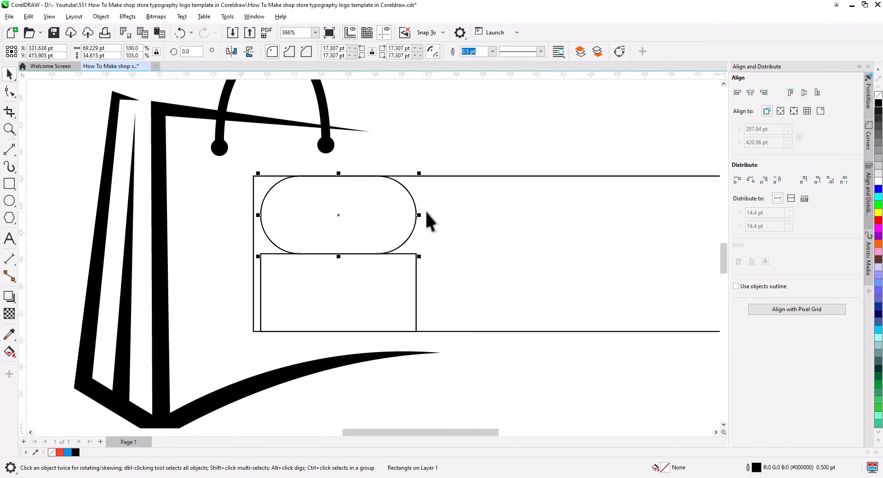
{"action": "left_click_drag", "start_coordinate": [419, 215], "coordinate": [519, 215]}
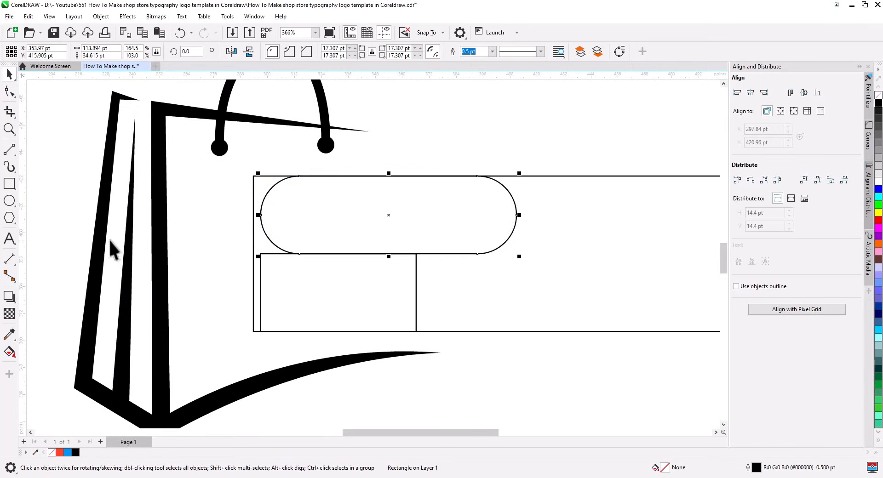
Give the capsule an inside contour with a 13 pt offset
{"action": "left_click", "coordinate": [12, 302]}
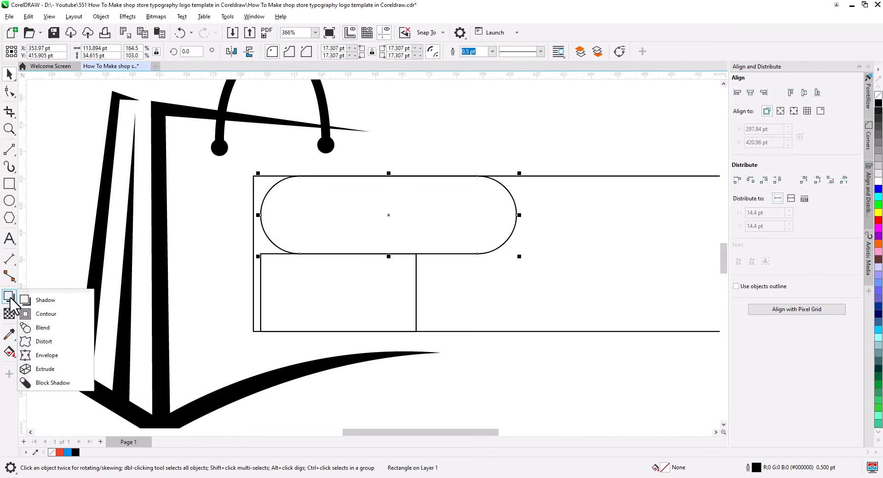
{"action": "left_click", "coordinate": [44, 313]}
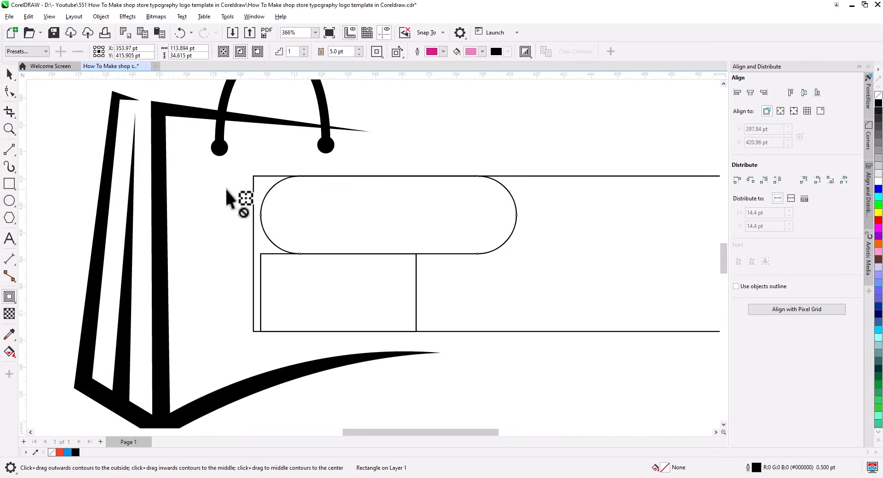
{"action": "left_click", "coordinate": [241, 51]}
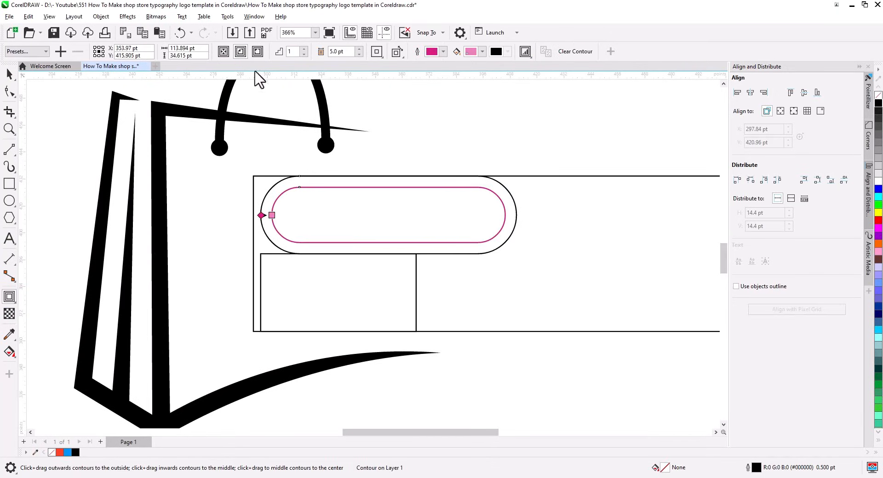
{"action": "left_click", "coordinate": [360, 49]}
{"action": "left_click", "coordinate": [361, 49]}
{"action": "left_click", "coordinate": [360, 49]}
{"action": "left_click", "coordinate": [360, 49]}
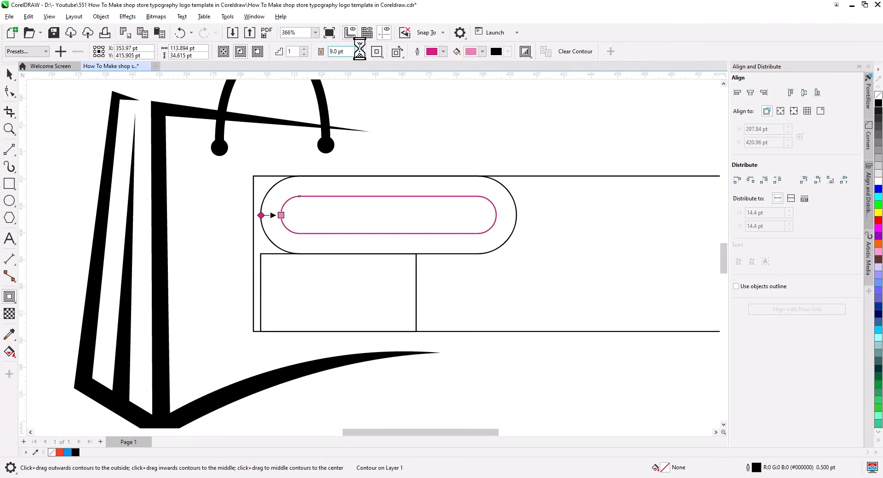
{"action": "left_click", "coordinate": [360, 49]}
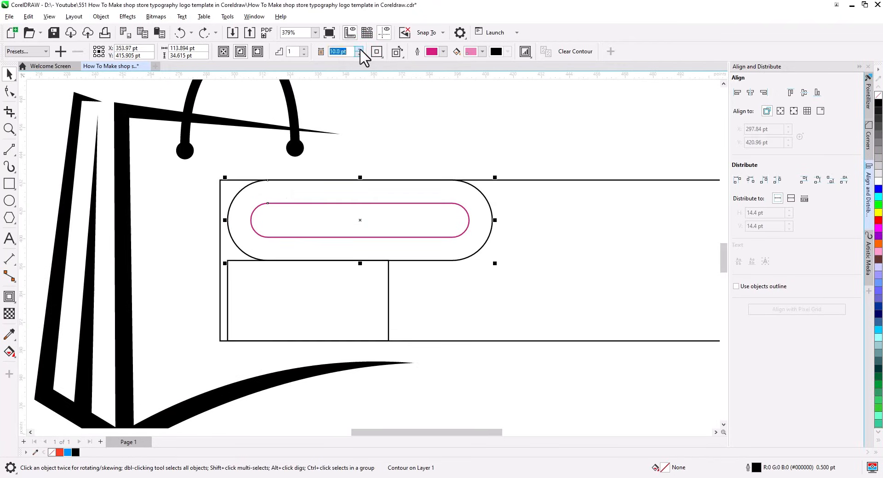
{"action": "left_click", "coordinate": [360, 49]}
{"action": "left_click", "coordinate": [360, 49]}
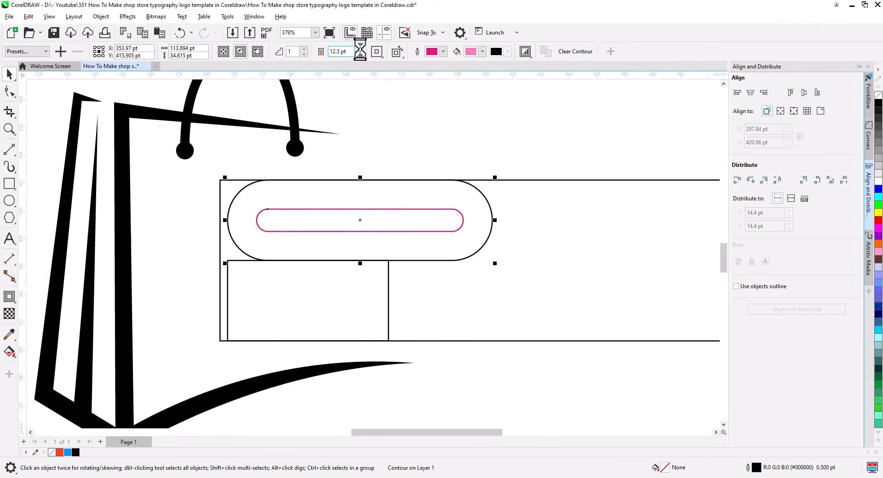
{"action": "left_click", "coordinate": [360, 49]}
{"action": "left_click", "coordinate": [360, 49]}
{"action": "left_click", "coordinate": [359, 55]}
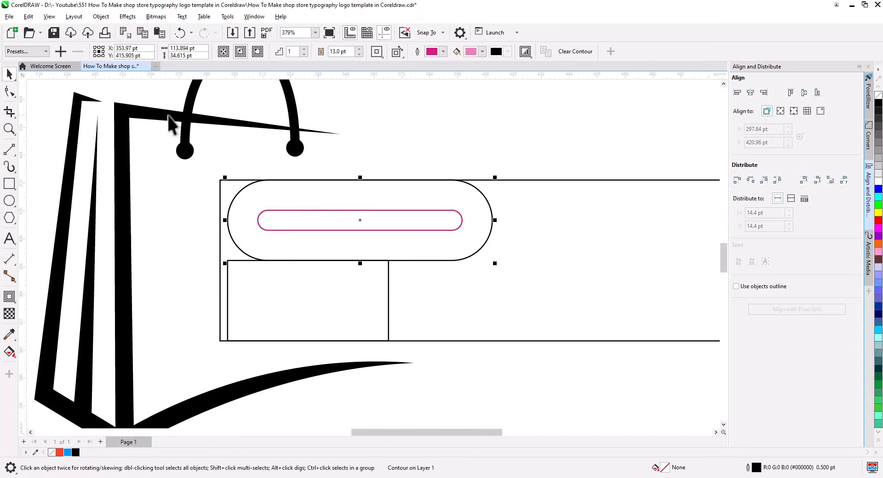
Delete the lower small rectangle and align the capsule left with the wide frame
{"action": "left_click", "coordinate": [399, 215]}
{"action": "left_click", "coordinate": [366, 281]}
{"action": "key", "text": "Delete"}
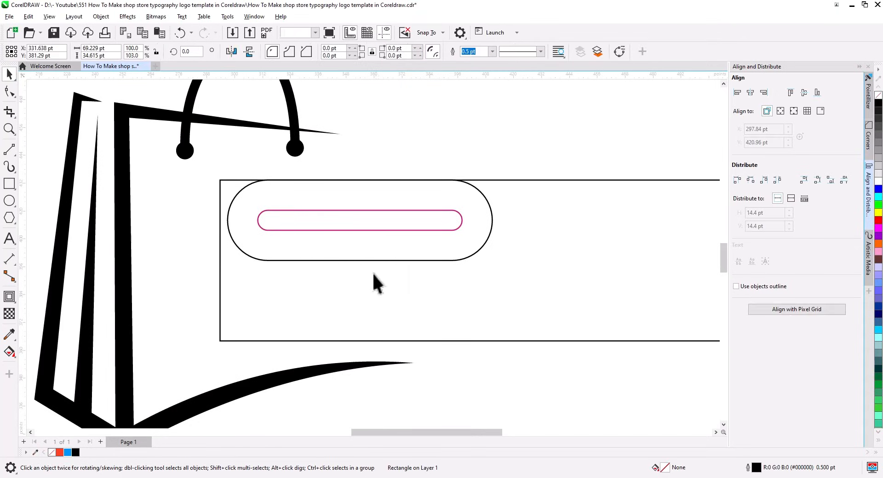
{"action": "left_click", "coordinate": [391, 262]}
{"action": "left_click", "coordinate": [429, 297], "text": "shift"}
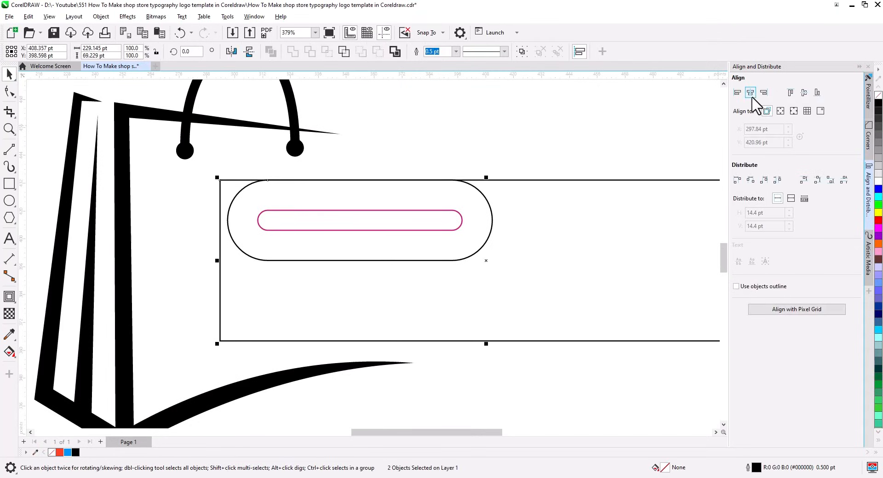
{"action": "key", "text": "l"}
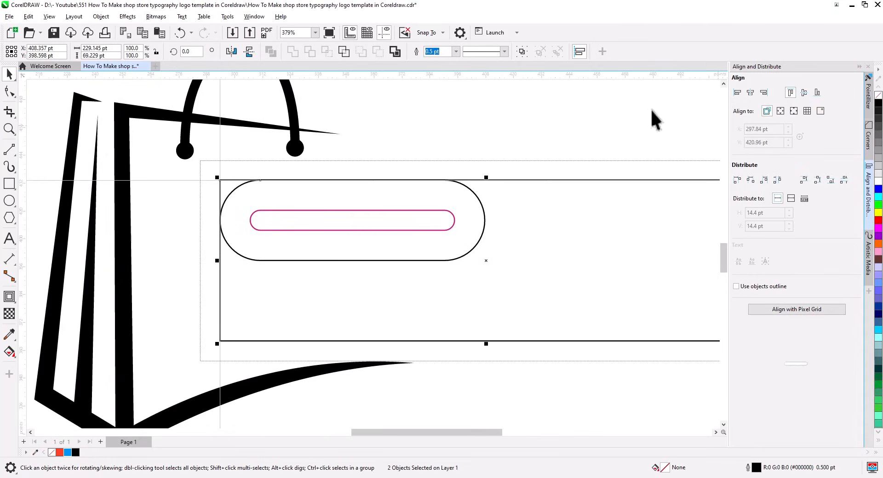
Break the contour apart and combine capsule and inner contour into one hollow ring
{"action": "left_click", "coordinate": [386, 213]}
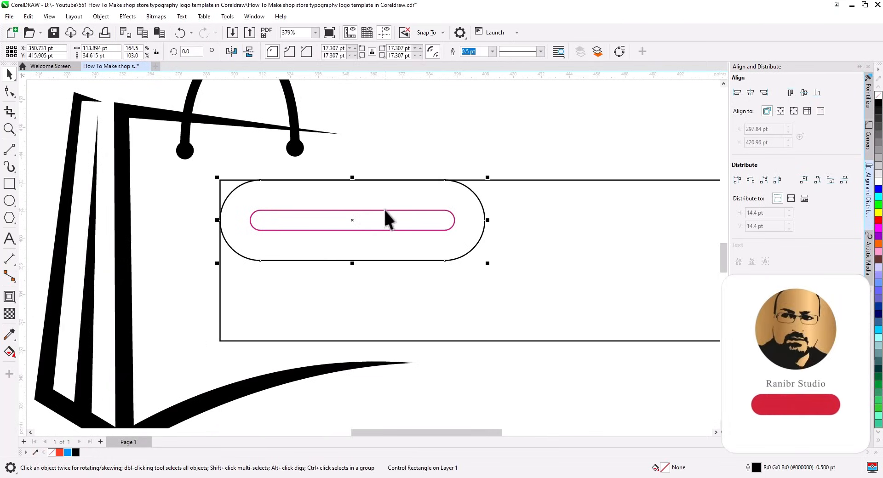
{"action": "right_click", "coordinate": [385, 210]}
{"action": "left_click", "coordinate": [412, 218]}
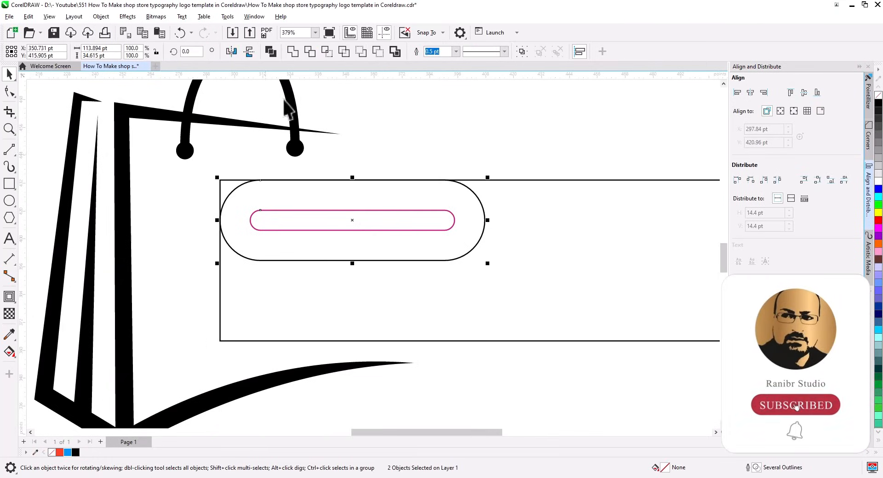
{"action": "left_click", "coordinate": [271, 51]}
{"action": "left_click", "coordinate": [10, 150]}
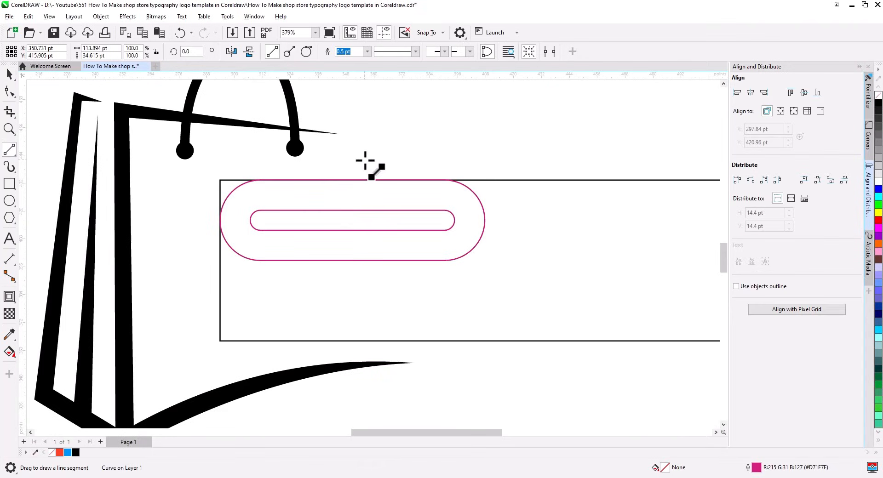
Trim the ring with a vertical line drawn through its centre
{"action": "left_click_drag", "start_coordinate": [354, 157], "coordinate": [353, 304]}
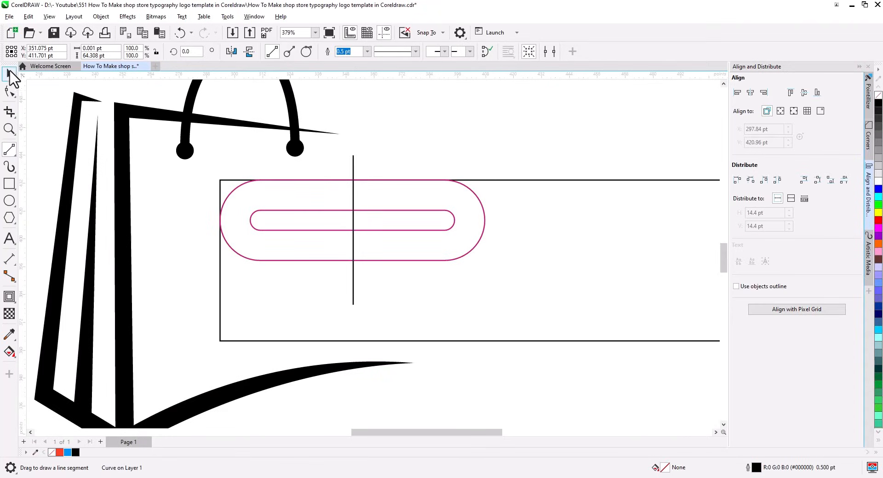
{"action": "left_click", "coordinate": [10, 74]}
{"action": "left_click_drag", "start_coordinate": [354, 177], "coordinate": [362, 183]}
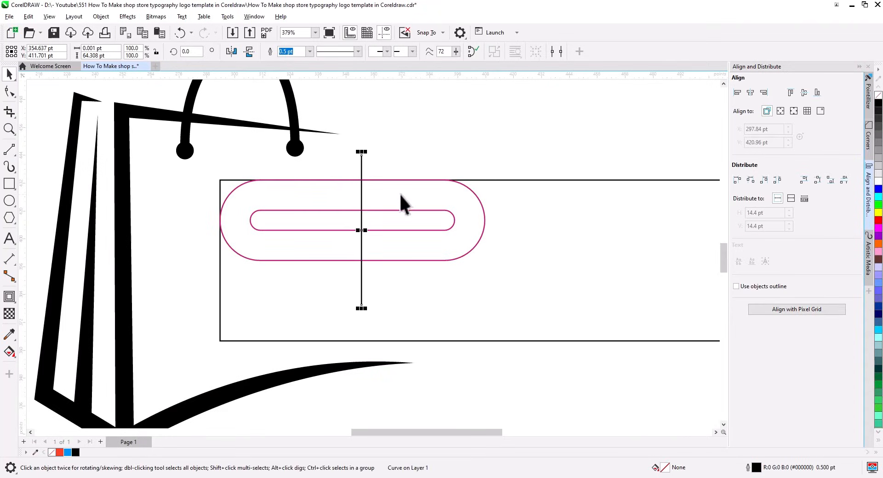
{"action": "left_click", "coordinate": [399, 194], "text": "shift"}
{"action": "left_click", "coordinate": [379, 52]}
Break the cut ring apart and move its right half away
{"action": "right_click", "coordinate": [399, 193]}
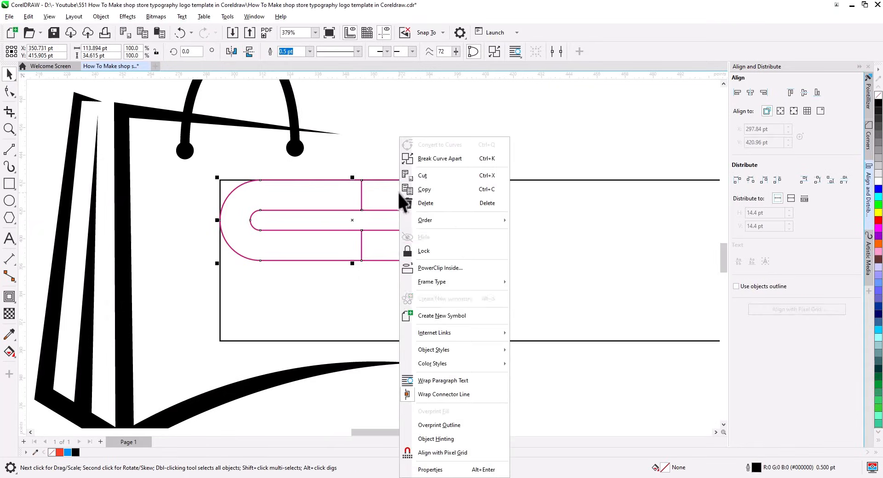
{"action": "left_click", "coordinate": [435, 158]}
{"action": "left_click_drag", "start_coordinate": [396, 193], "coordinate": [650, 191]}
{"action": "left_click", "coordinate": [460, 159]}
Copy the left C below, mirror it, and move it up to form an S
{"action": "left_click", "coordinate": [328, 197]}
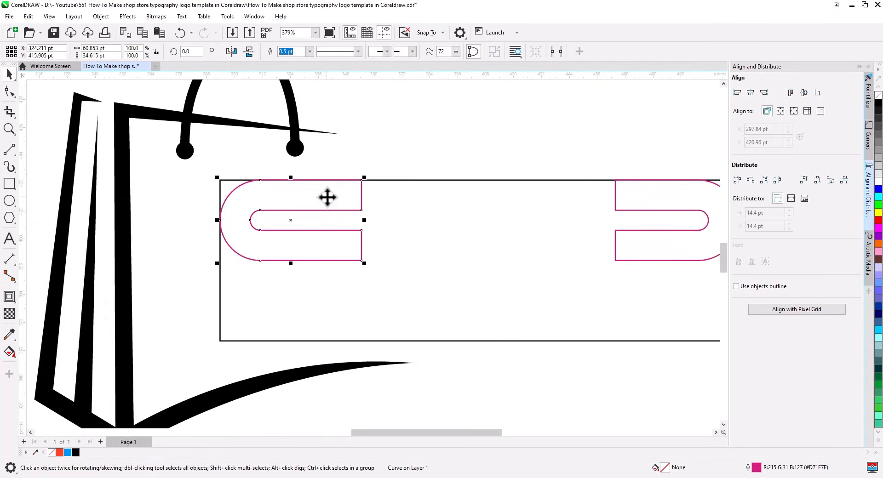
{"action": "left_click_drag", "start_coordinate": [328, 197], "coordinate": [326, 277]}
{"action": "left_click", "coordinate": [340, 297]}
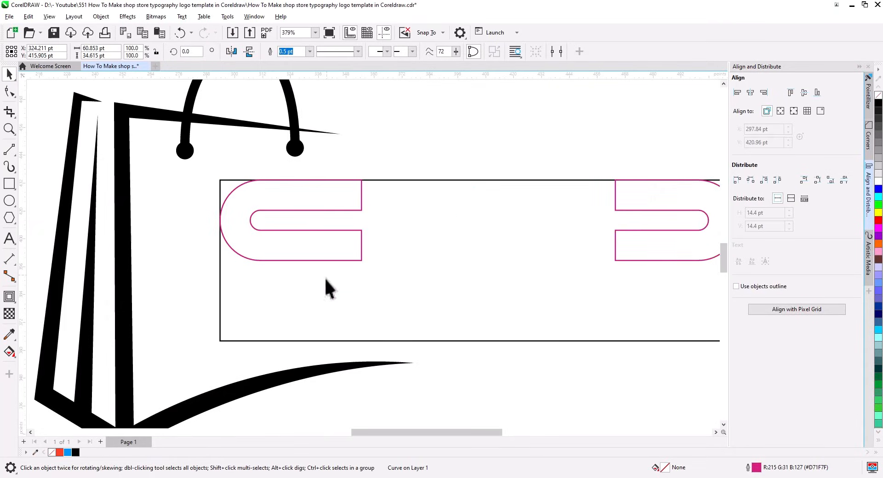
{"action": "left_click", "coordinate": [231, 52]}
{"action": "left_click_drag", "start_coordinate": [241, 257], "coordinate": [301, 241]}
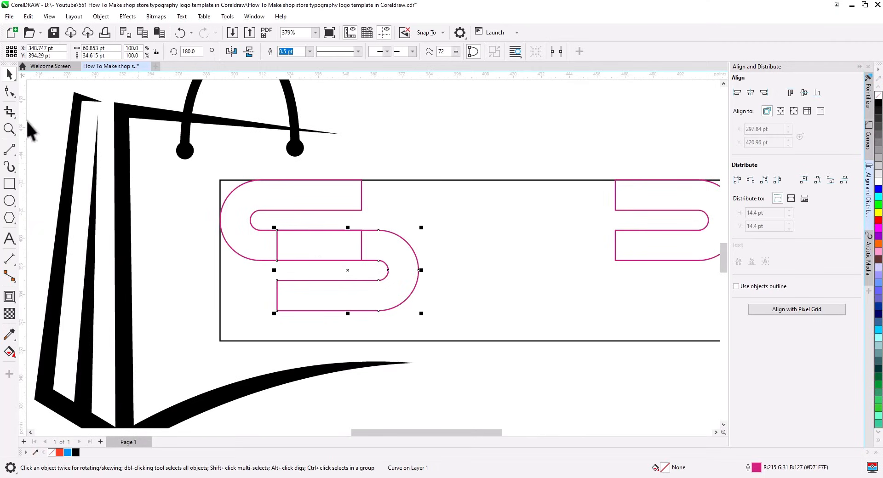
{"action": "left_click", "coordinate": [9, 91]}
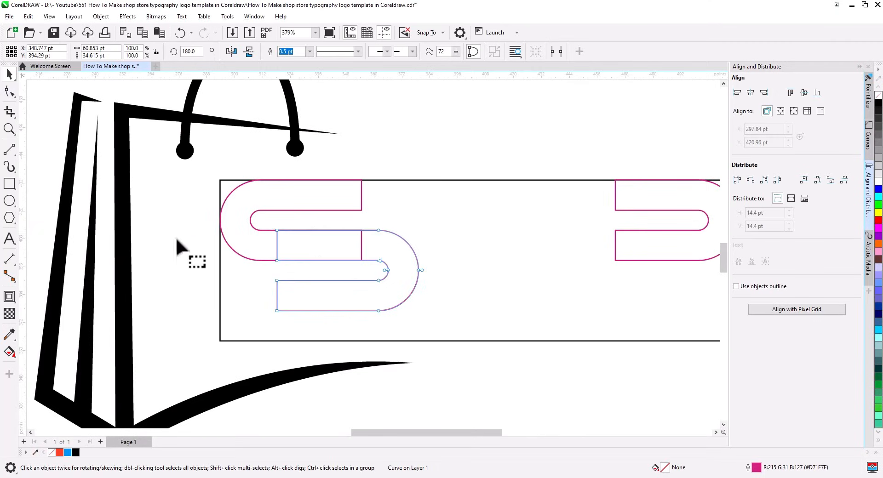
Shorten the reversed C's left end and line it up under the upper C
{"action": "left_click_drag", "start_coordinate": [277, 258], "coordinate": [332, 252]}
{"action": "left_click", "coordinate": [296, 260]}
{"action": "left_click", "coordinate": [362, 261]}
{"action": "left_click", "coordinate": [9, 75]}
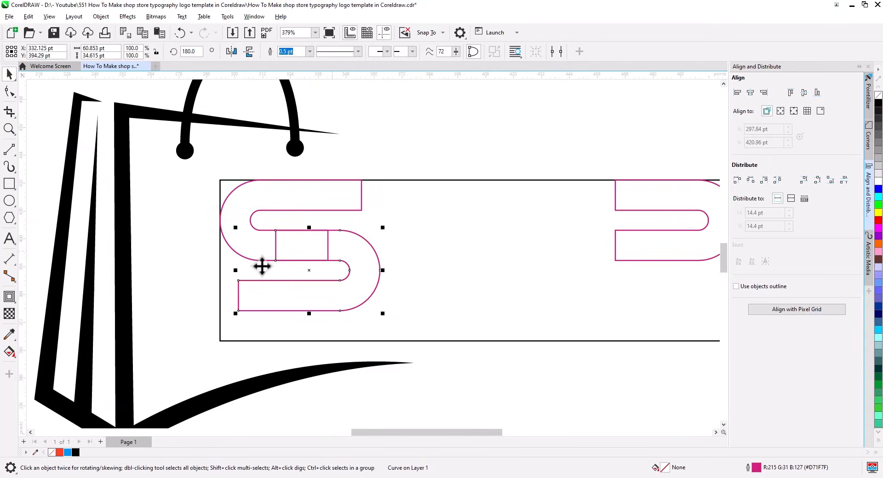
Pull the S's lower-left node to the frame edge and shift the upper corner right for a diagonal end
{"action": "left_click", "coordinate": [9, 91]}
{"action": "left_click_drag", "start_coordinate": [238, 310], "coordinate": [221, 309]}
{"action": "left_click", "coordinate": [220, 281]}
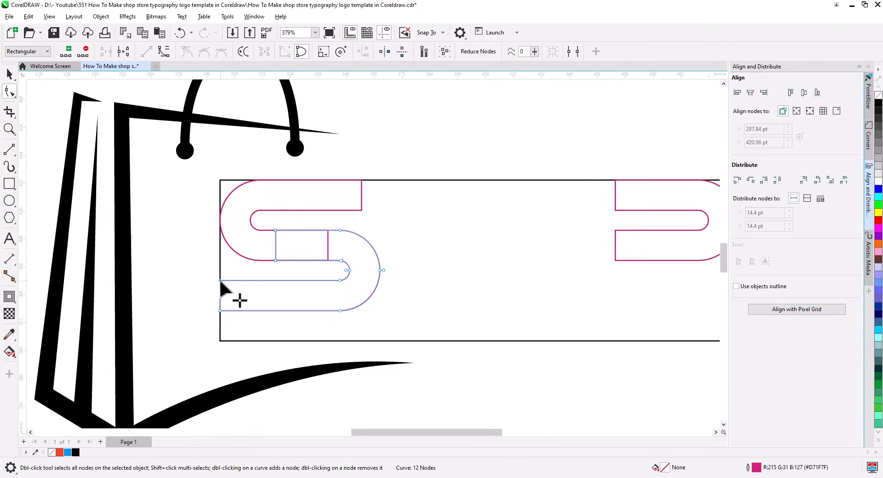
{"action": "left_click_drag", "start_coordinate": [234, 281], "coordinate": [242, 281]}
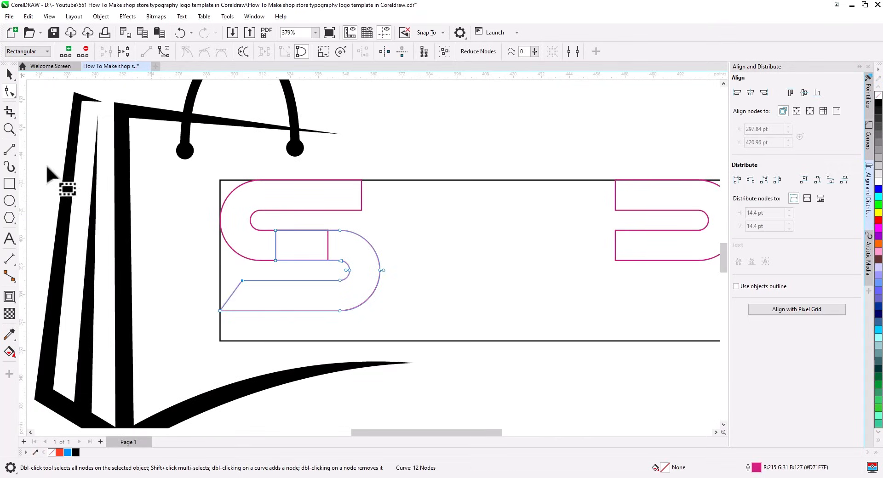
{"action": "left_click", "coordinate": [5, 78]}
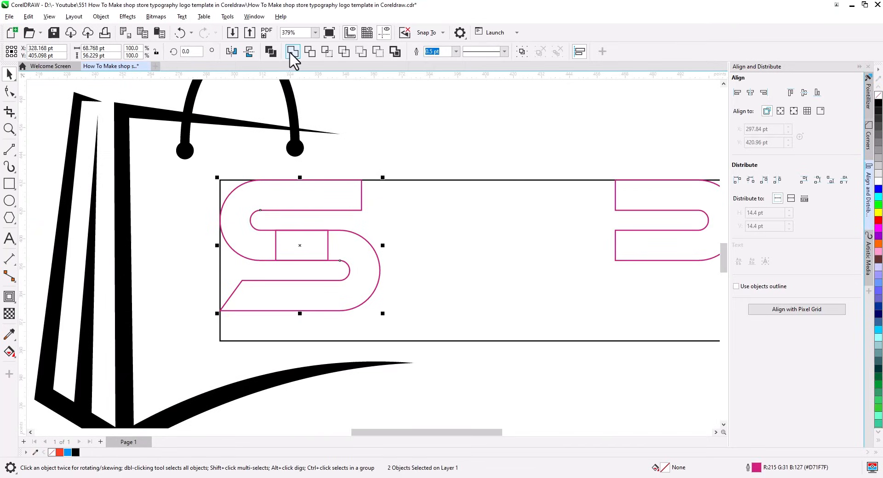
{"action": "left_click", "coordinate": [371, 134]}
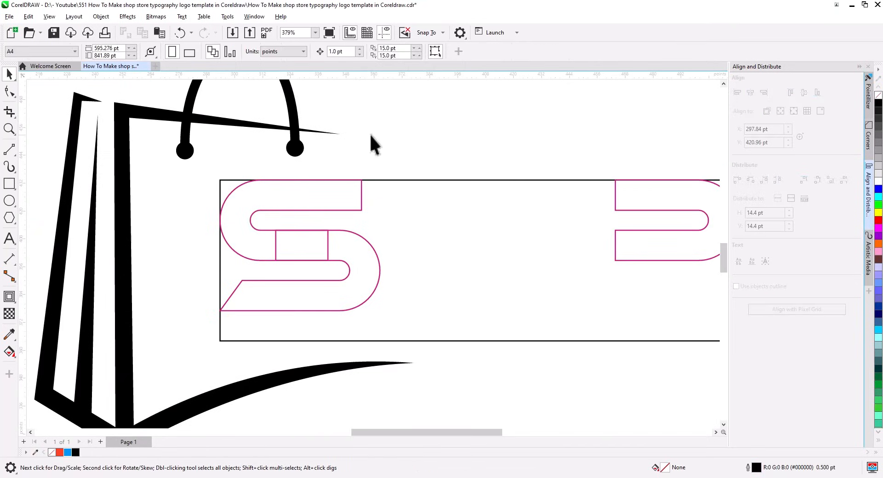
Draw a small bar right of the S and make a copy rotated 90 degrees upright
{"action": "left_click", "coordinate": [11, 184]}
{"action": "left_click_drag", "start_coordinate": [296, 181], "coordinate": [458, 310]}
{"action": "left_click", "coordinate": [9, 74]}
{"action": "left_click", "coordinate": [525, 294]}
{"action": "left_click", "coordinate": [508, 279]}
{"action": "left_click", "coordinate": [480, 292]}
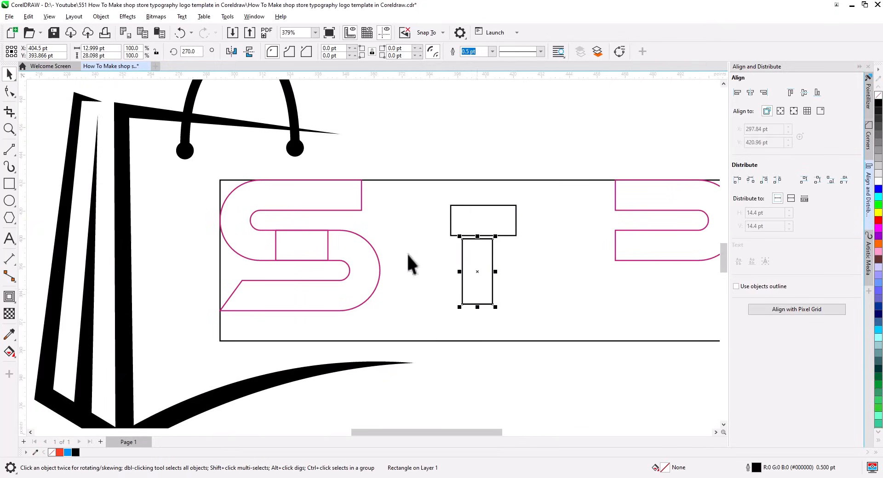
Extend the S's top stroke rightward over the bar with the Shape tool
{"action": "left_click", "coordinate": [347, 205]}
{"action": "left_click", "coordinate": [9, 92]}
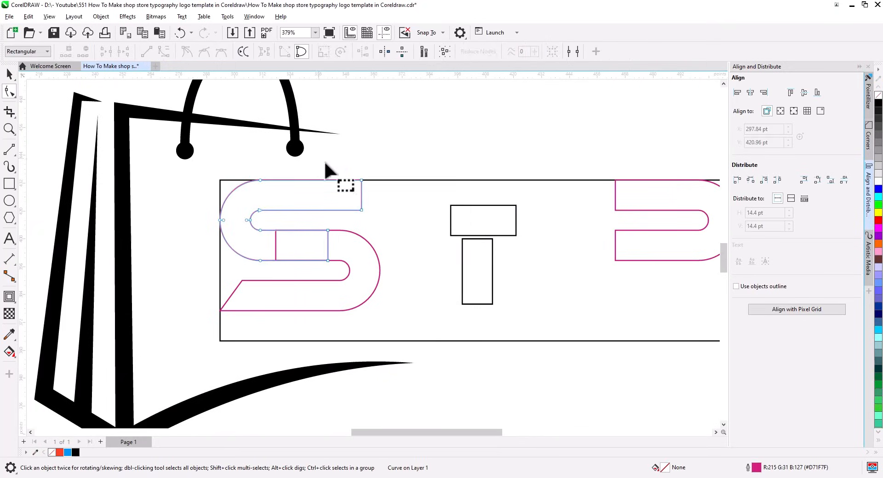
{"action": "left_click_drag", "start_coordinate": [362, 211], "coordinate": [493, 210]}
{"action": "left_click", "coordinate": [9, 74]}
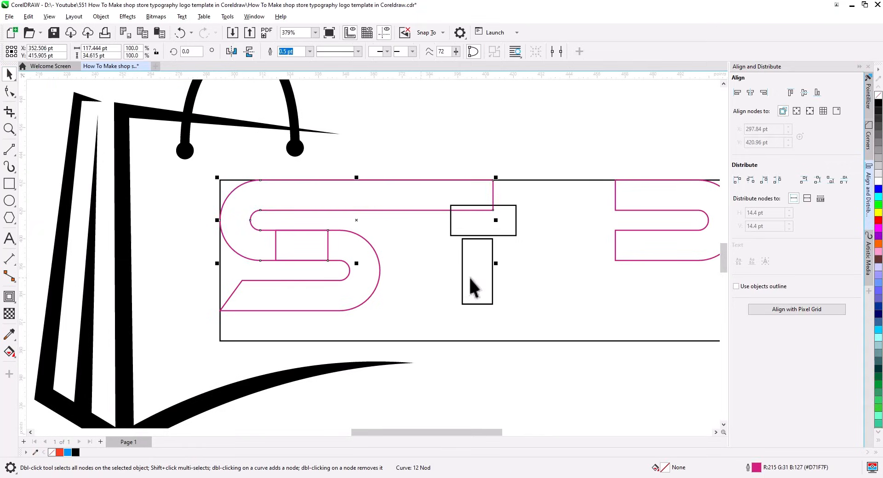
Place the upright bar beside the S, top-aligned with it and stretched downward
{"action": "left_click_drag", "start_coordinate": [468, 277], "coordinate": [409, 280]}
{"action": "left_click", "coordinate": [369, 264], "text": "shift"}
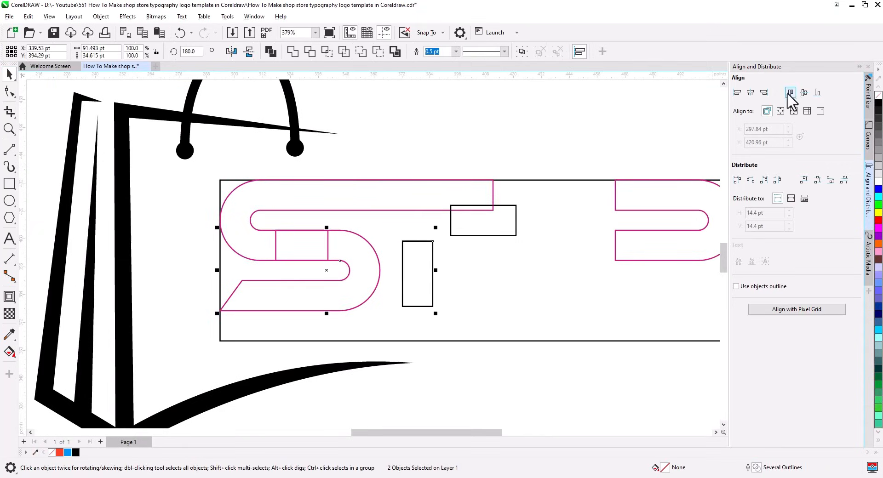
{"action": "left_click", "coordinate": [791, 92]}
{"action": "left_click", "coordinate": [433, 256]}
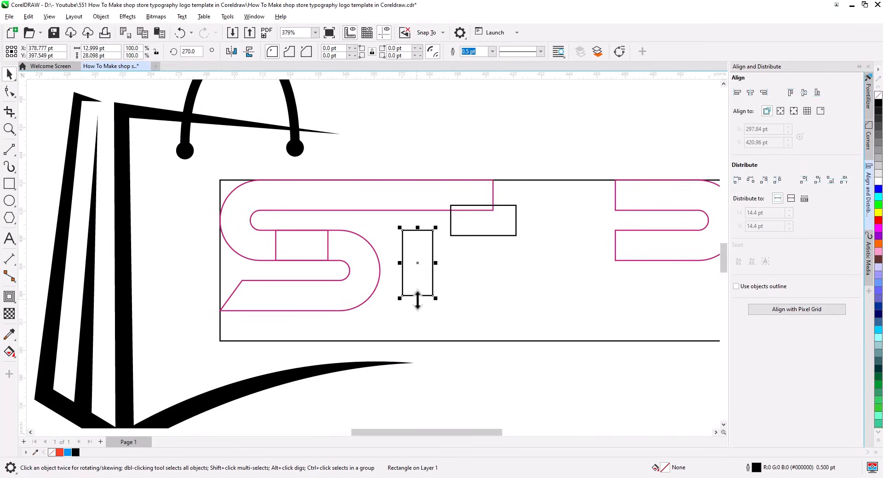
{"action": "left_click_drag", "start_coordinate": [417, 299], "coordinate": [418, 375]}
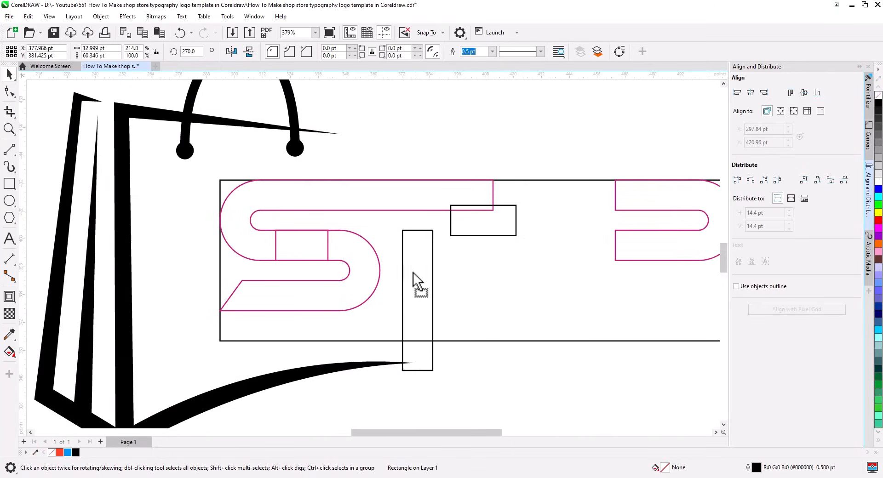
{"action": "left_click_drag", "start_coordinate": [415, 273], "coordinate": [402, 272]}
Align the horizontal bar's top and left edges with the stem and widen it rightward
{"action": "left_click", "coordinate": [462, 225]}
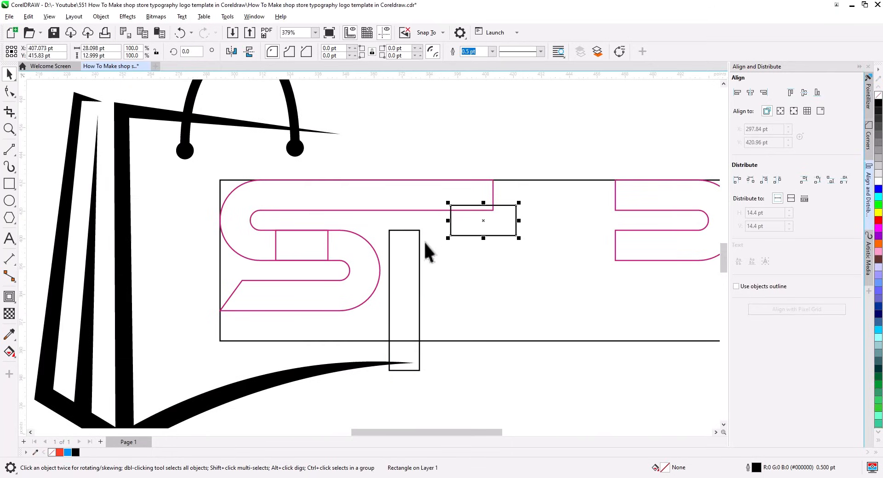
{"action": "left_click", "coordinate": [420, 240], "text": "shift"}
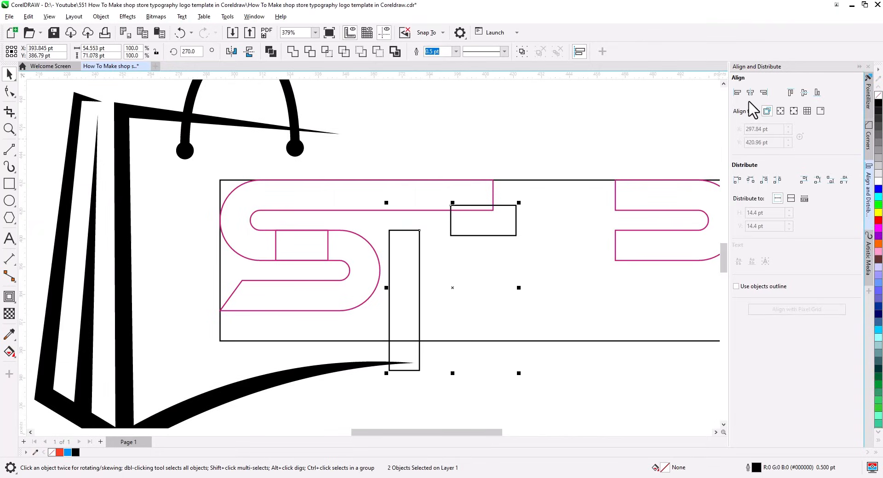
{"action": "left_click", "coordinate": [789, 92]}
{"action": "left_click", "coordinate": [737, 93]}
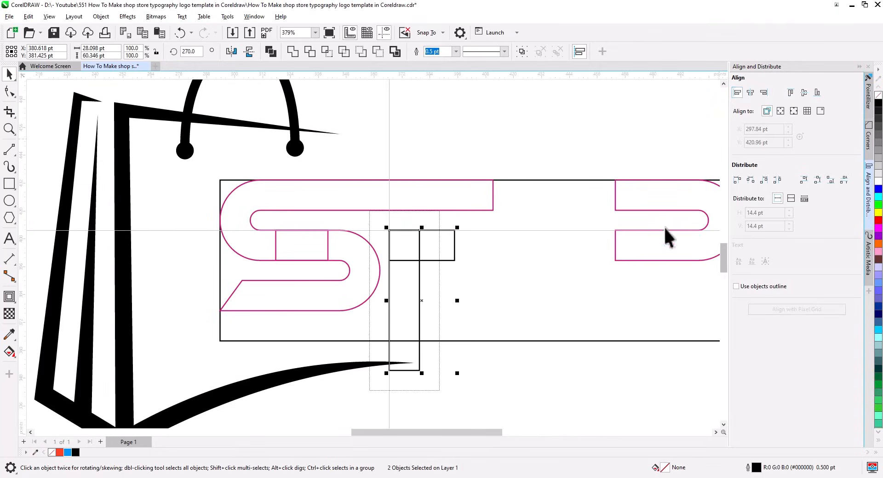
{"action": "left_click", "coordinate": [567, 371]}
{"action": "left_click", "coordinate": [455, 247]}
{"action": "left_click_drag", "start_coordinate": [518, 244], "coordinate": [518, 243]}
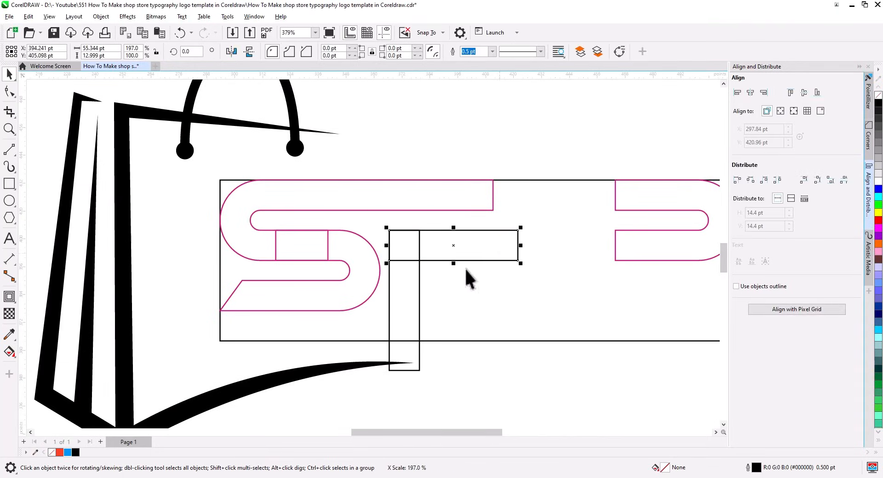
Copy the stem to the crossbar's right end, bottom-aligned with the S, and shorten it
{"action": "left_click_drag", "start_coordinate": [404, 308], "coordinate": [515, 262]}
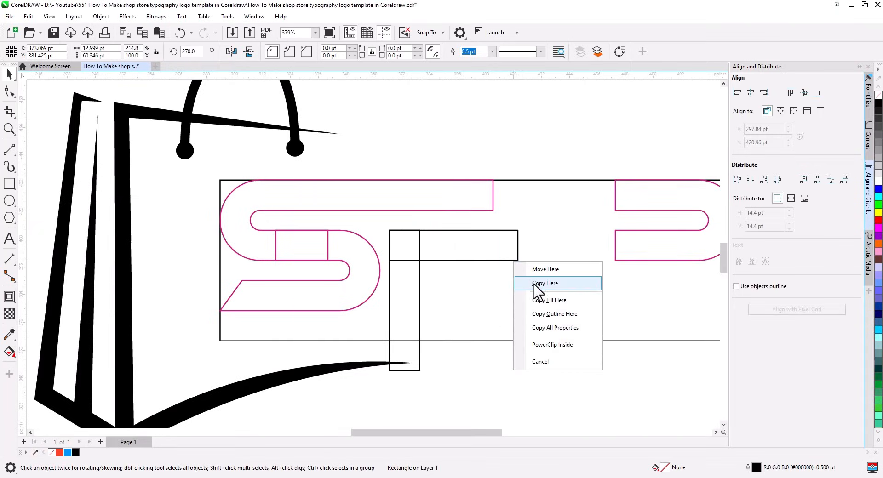
{"action": "left_click", "coordinate": [508, 284]}
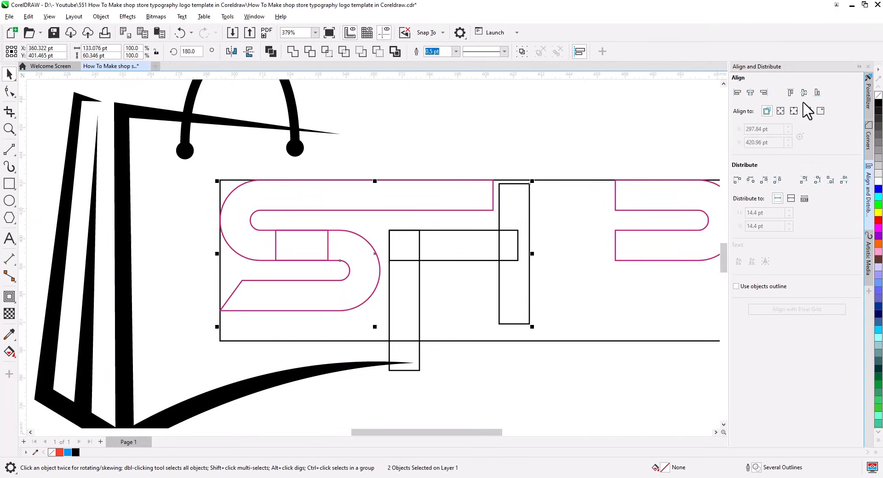
{"action": "left_click", "coordinate": [818, 93]}
{"action": "left_click", "coordinate": [524, 172]}
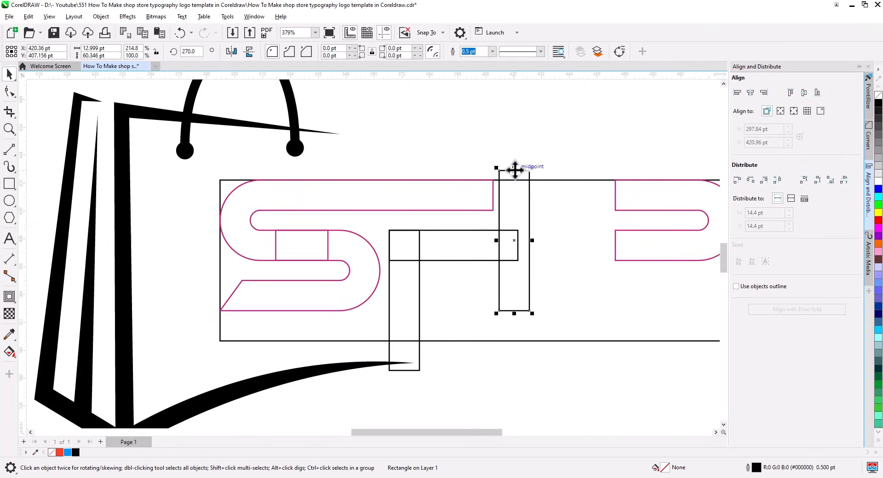
{"action": "left_click_drag", "start_coordinate": [515, 170], "coordinate": [515, 211]}
Place a copy of the stem under the P
{"action": "scroll", "coordinate": [505, 269], "scroll_direction": "down", "scroll_amount": 1}
{"action": "left_click_drag", "start_coordinate": [513, 277], "coordinate": [412, 278]}
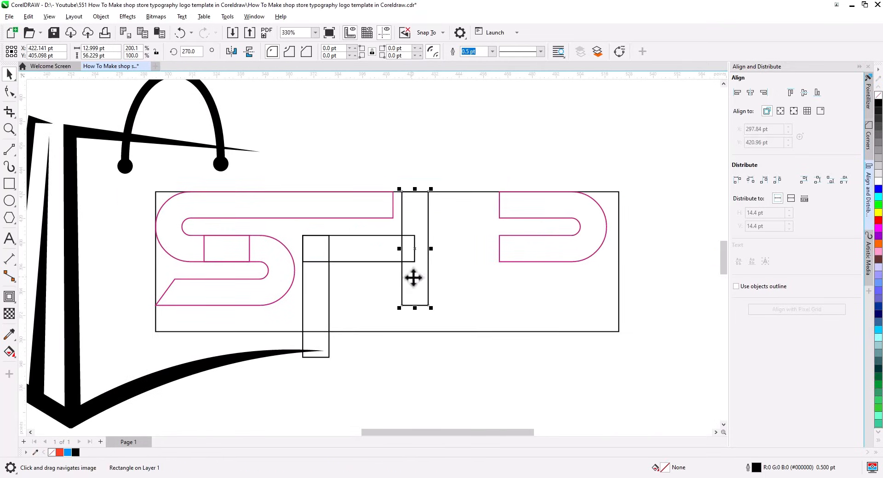
{"action": "left_click_drag", "start_coordinate": [416, 224], "coordinate": [646, 249]}
{"action": "left_click", "coordinate": [552, 287]}
{"action": "left_click", "coordinate": [555, 251], "text": "shift"}
Weld the H's two uprights and crossbar into one shape
{"action": "left_click", "coordinate": [416, 285]}
{"action": "left_click", "coordinate": [341, 259], "text": "shift"}
{"action": "left_click", "coordinate": [317, 293], "text": "shift"}
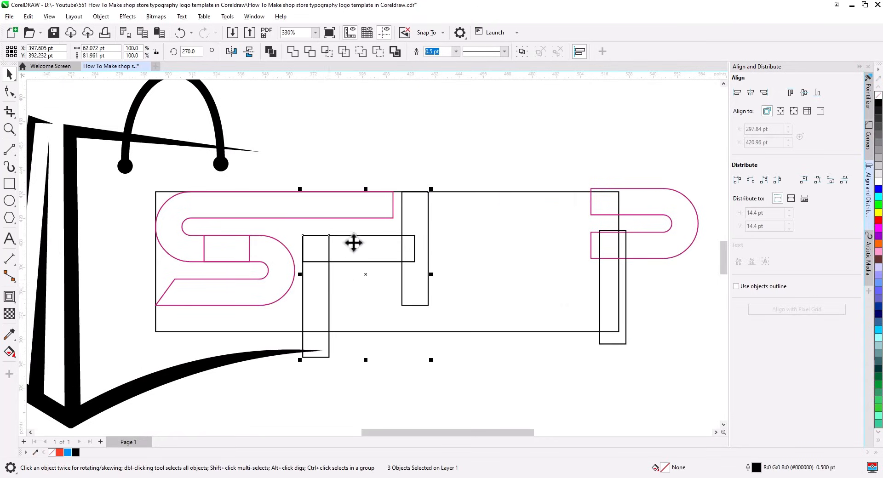
{"action": "left_click", "coordinate": [292, 52]}
{"action": "left_click", "coordinate": [335, 174]}
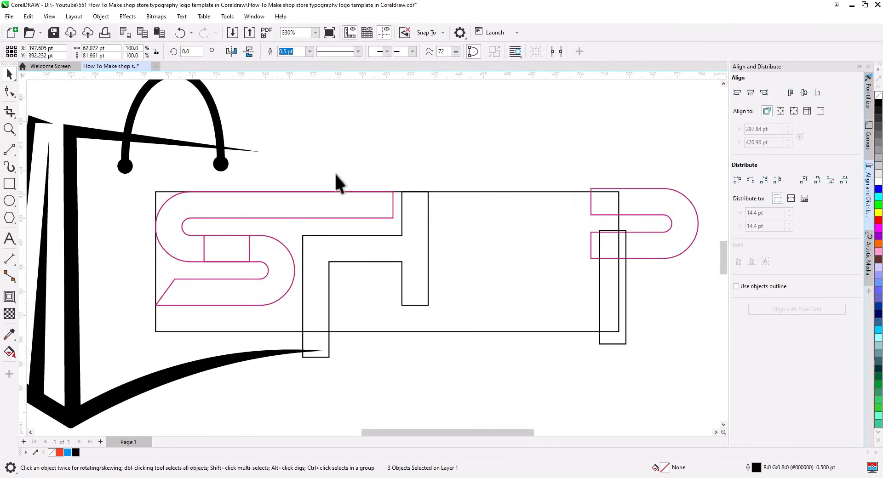
Draw a rectangle for the O between the H and P, stretched up to the frame's top
{"action": "left_click", "coordinate": [10, 183]}
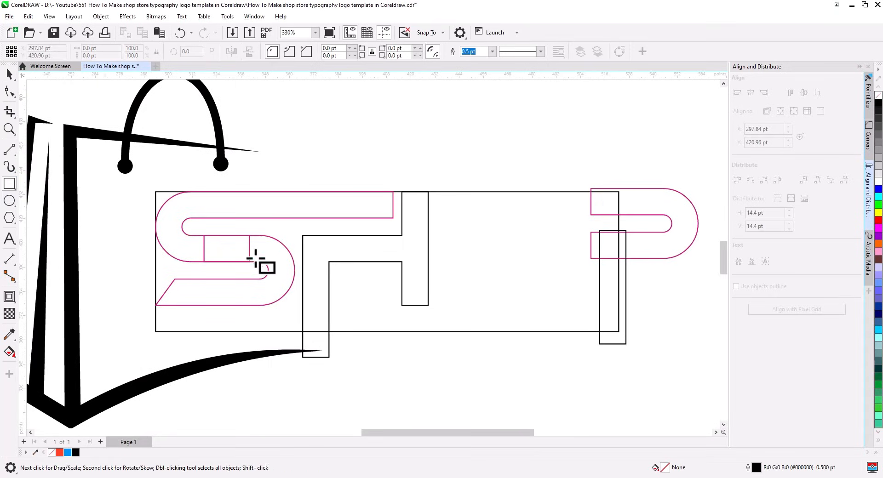
{"action": "left_click_drag", "start_coordinate": [303, 235], "coordinate": [431, 287]}
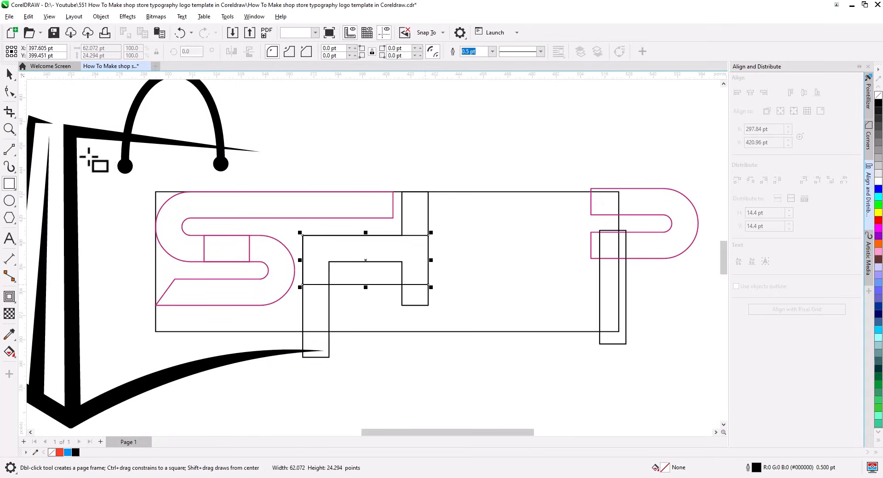
{"action": "left_click", "coordinate": [9, 74]}
{"action": "left_click_drag", "start_coordinate": [304, 256], "coordinate": [456, 256]}
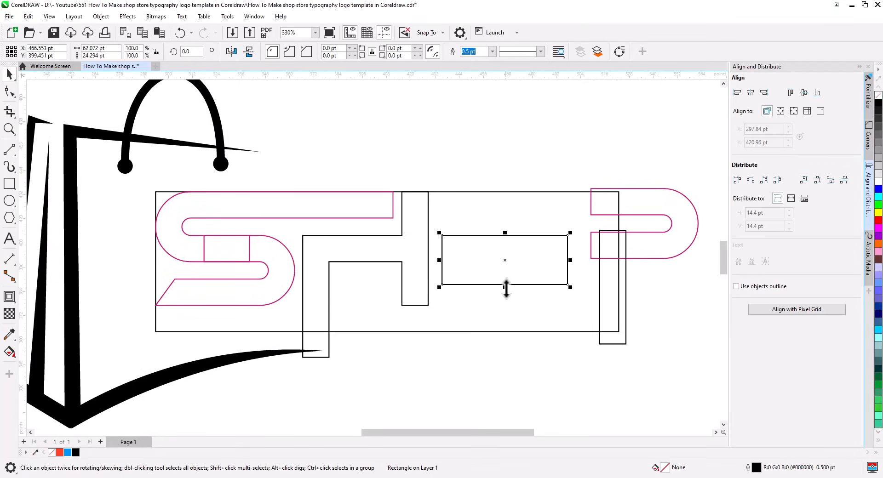
{"action": "left_click_drag", "start_coordinate": [505, 288], "coordinate": [508, 331]}
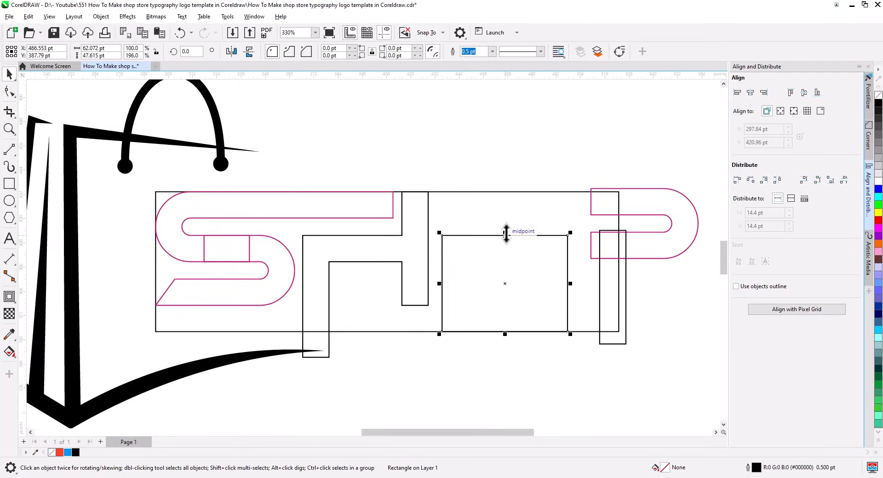
{"action": "left_click_drag", "start_coordinate": [506, 233], "coordinate": [503, 193]}
Bottom-align the rectangle with the S and shorten it to the S's height
{"action": "mouse_move", "coordinate": [519, 373]}
{"action": "left_mouse_down"}
{"action": "mouse_move", "coordinate": [477, 377]}
{"action": "mouse_move", "coordinate": [517, 374]}
{"action": "left_mouse_up"}
{"action": "left_click", "coordinate": [481, 303]}
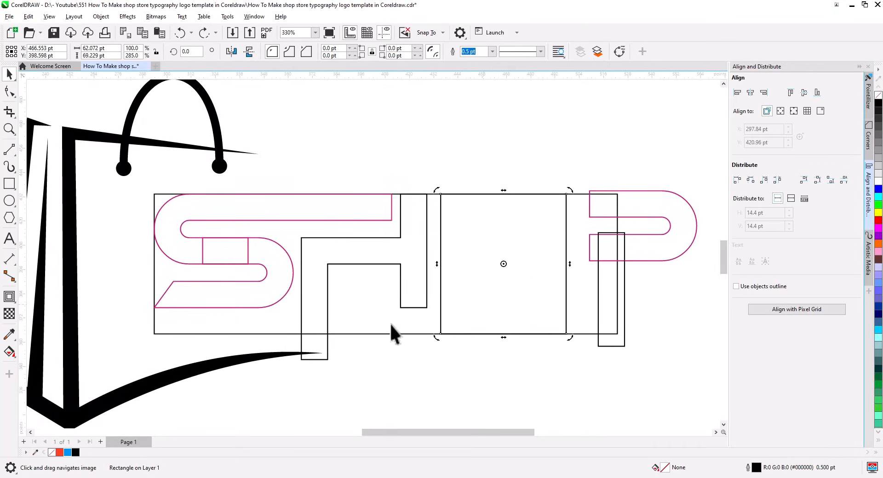
{"action": "left_click", "coordinate": [275, 295], "text": "shift"}
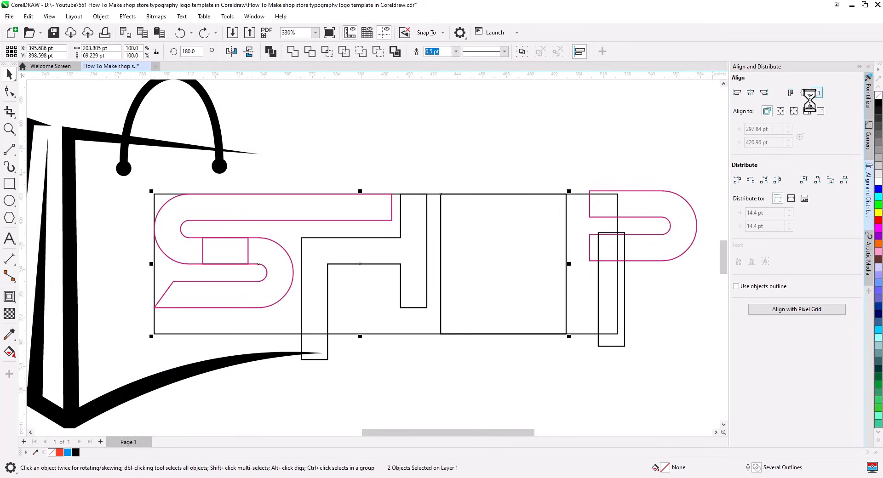
{"action": "left_click", "coordinate": [503, 169]}
{"action": "left_click_drag", "start_coordinate": [502, 168], "coordinate": [503, 193]}
Round the rectangle's corners with the Shape tool
{"action": "left_click", "coordinate": [6, 91]}
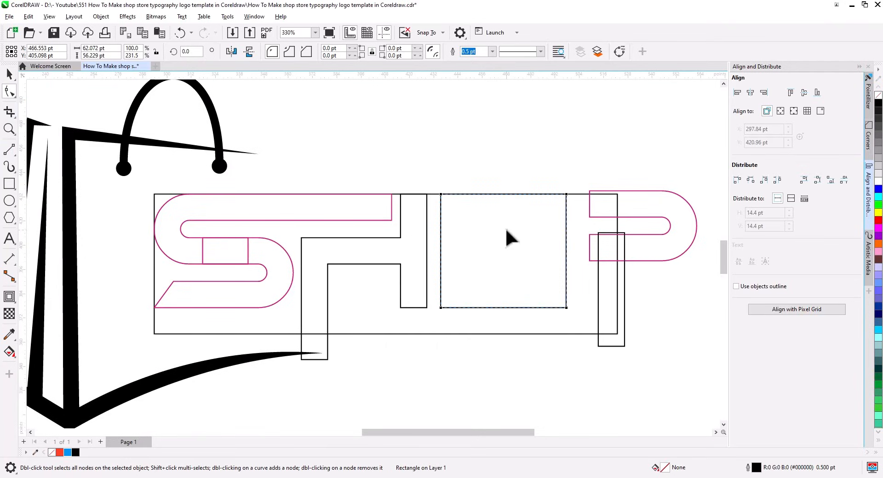
{"action": "left_click_drag", "start_coordinate": [441, 195], "coordinate": [435, 236]}
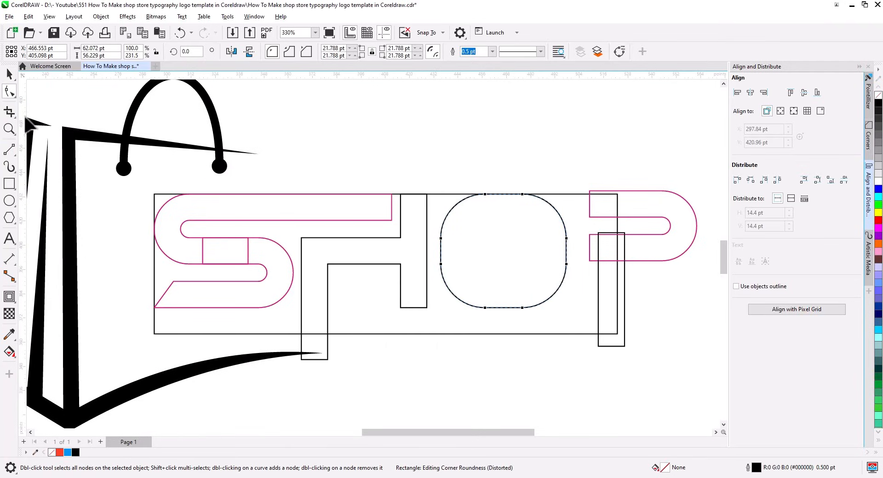
{"action": "left_click", "coordinate": [9, 74]}
{"action": "left_click", "coordinate": [9, 297]}
Give the O an inside contour, break it apart, combine the outlines, and colour them pink
{"action": "left_click", "coordinate": [240, 51]}
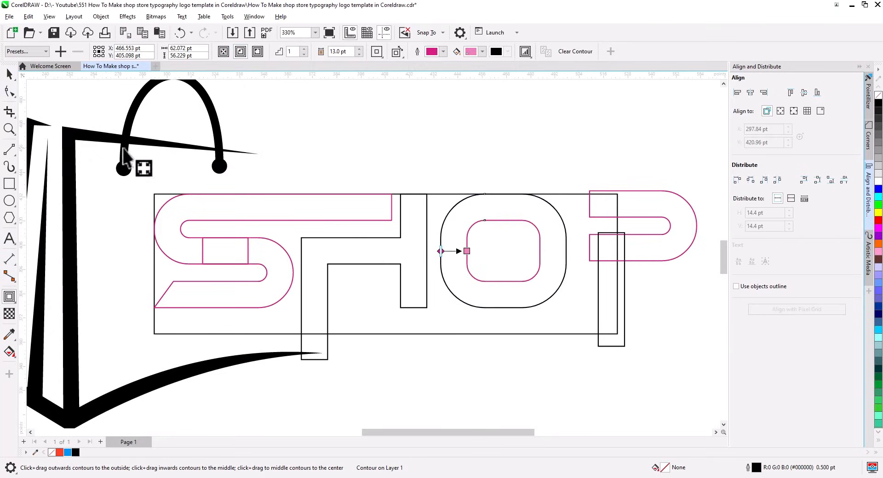
{"action": "left_click", "coordinate": [9, 73]}
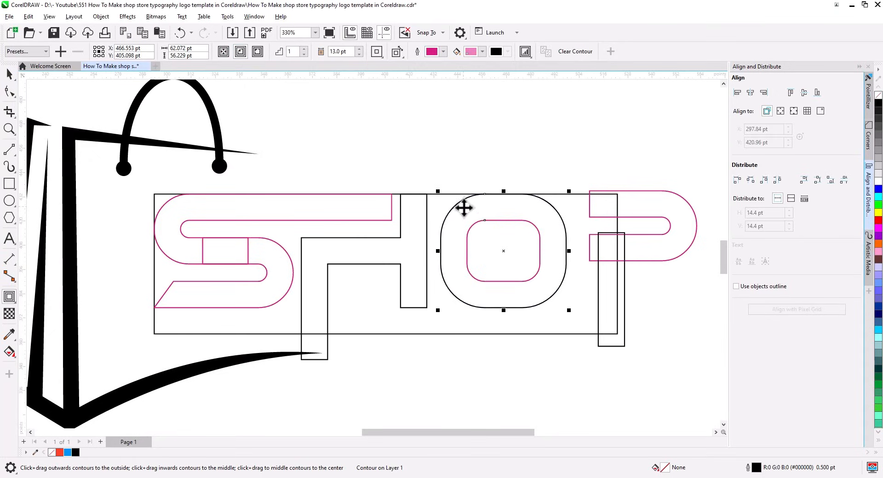
{"action": "right_click", "coordinate": [512, 222]}
{"action": "left_click", "coordinate": [546, 232]}
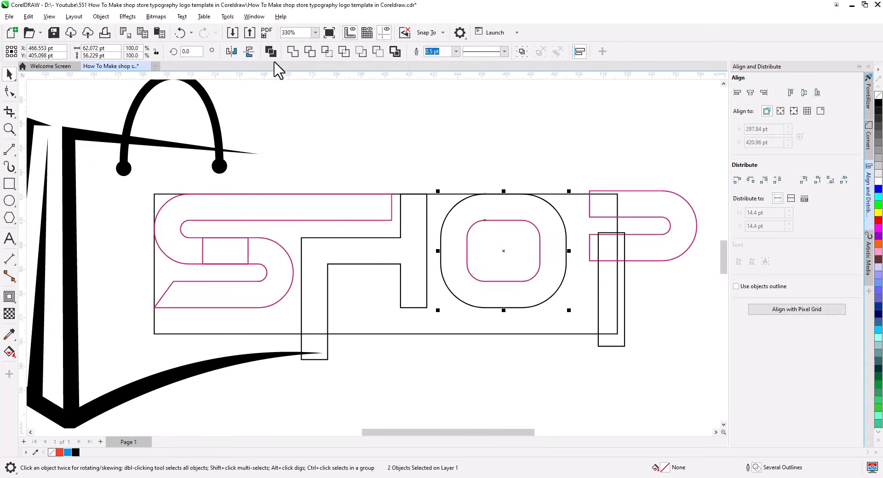
{"action": "key", "text": "ctrl+l"}
{"action": "left_click", "coordinate": [423, 143]}
Top-align the P with the frame rectangle and bottom-align the stem with the O
{"action": "left_click_drag", "start_coordinate": [591, 277], "coordinate": [387, 294]}
{"action": "left_click", "coordinate": [396, 234]}
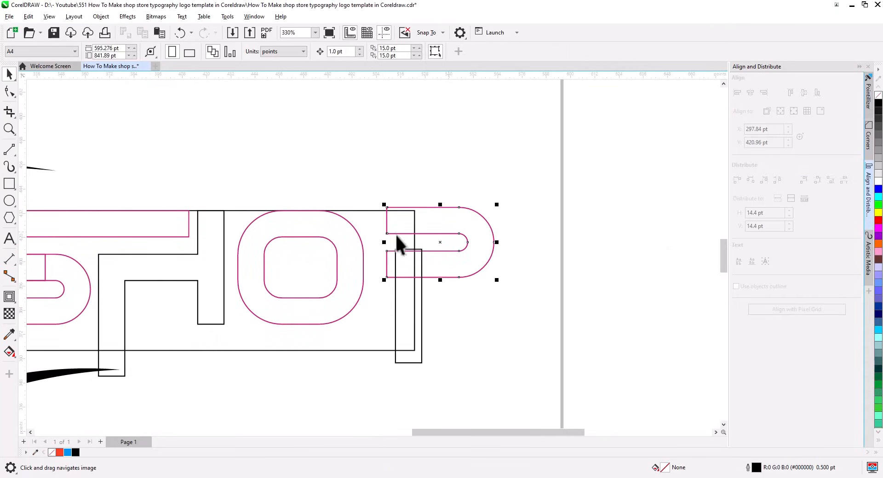
{"action": "left_click", "coordinate": [414, 240], "text": "shift"}
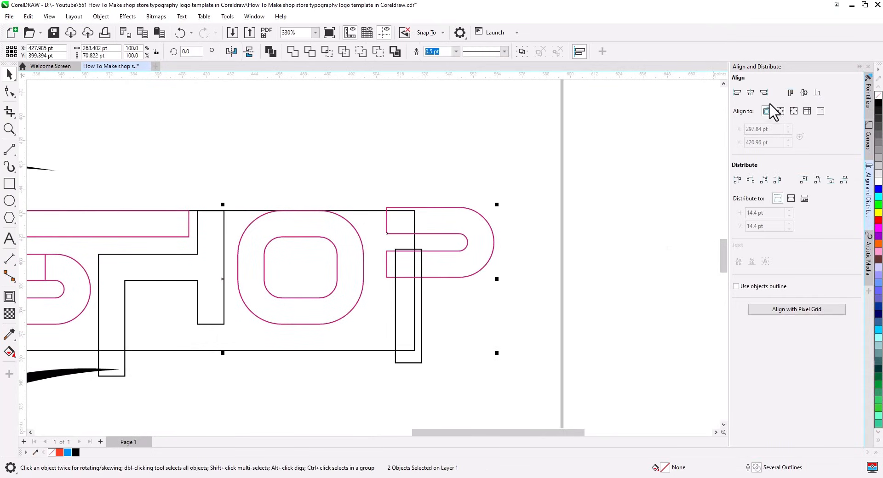
{"action": "left_click", "coordinate": [791, 93]}
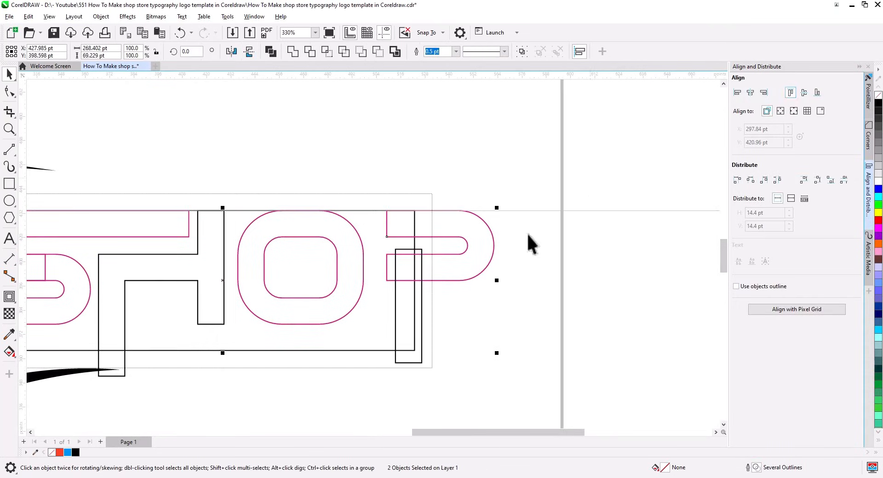
{"action": "left_click", "coordinate": [415, 357]}
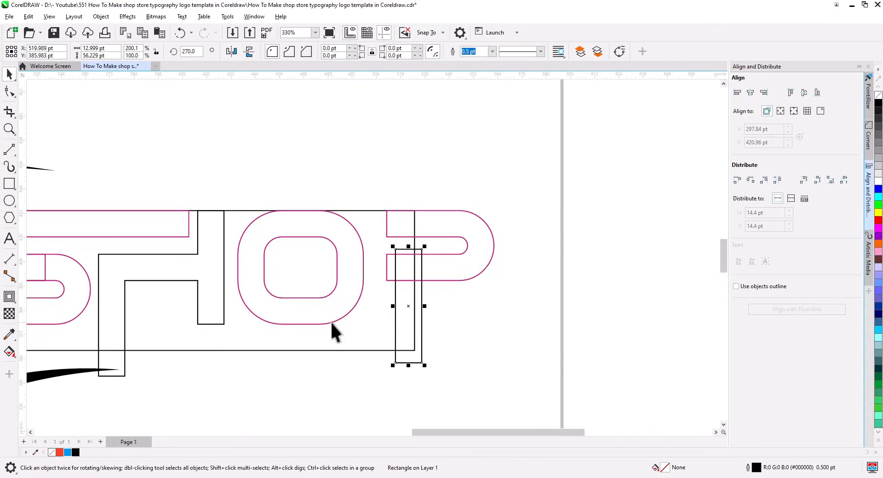
{"action": "left_click", "coordinate": [330, 321], "text": "shift"}
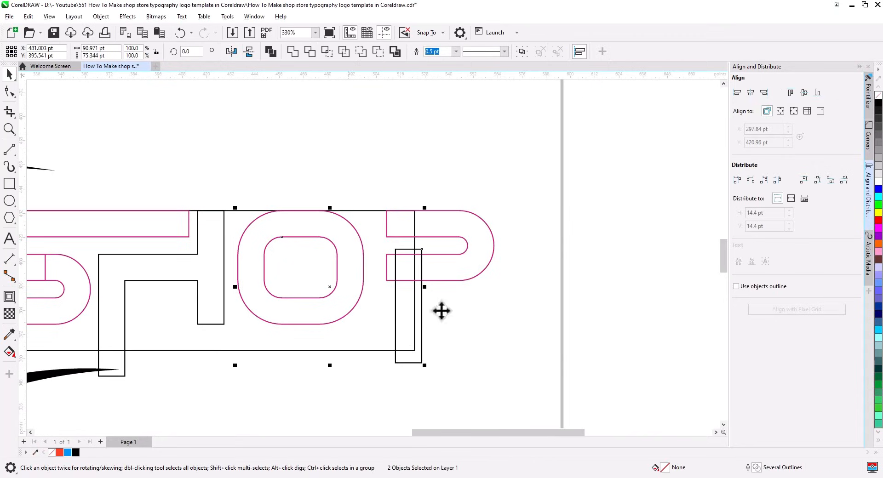
{"action": "left_click", "coordinate": [818, 93]}
Shorten the stem from the top and align its left edge with the P
{"action": "left_click", "coordinate": [416, 251]}
{"action": "left_click", "coordinate": [419, 245]}
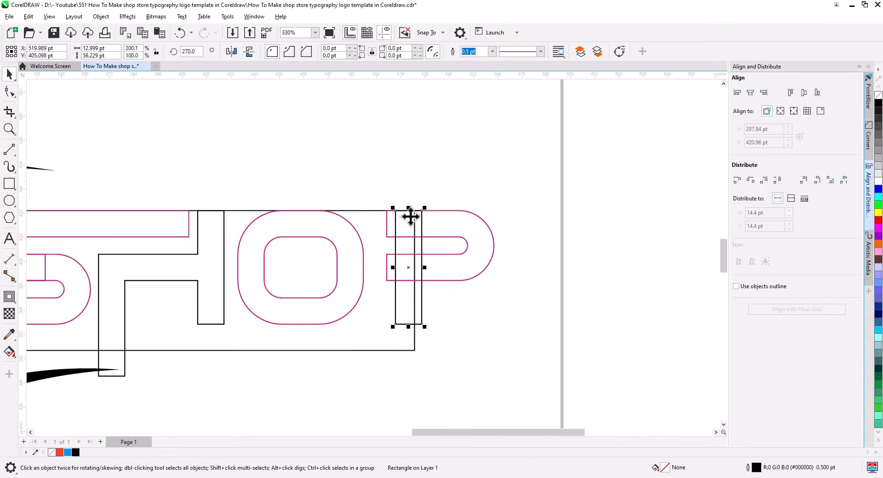
{"action": "left_click_drag", "start_coordinate": [408, 208], "coordinate": [409, 254]}
{"action": "left_click", "coordinate": [452, 276], "text": "shift"}
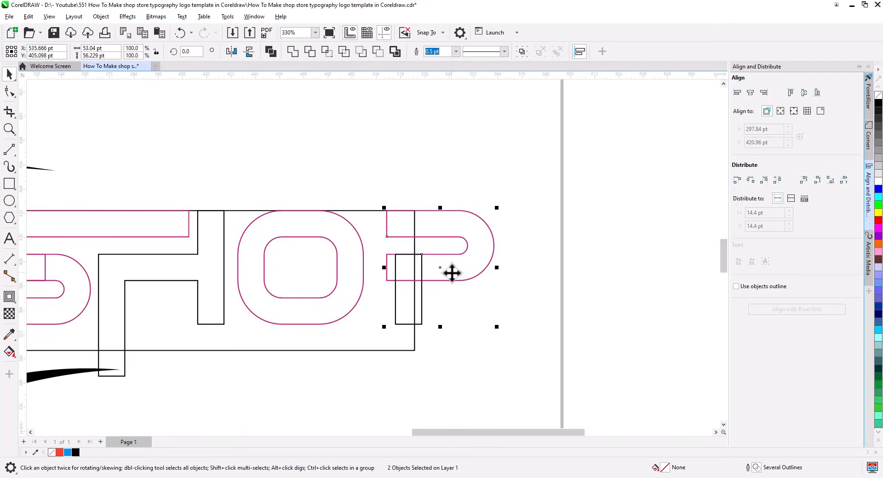
{"action": "left_click", "coordinate": [738, 92]}
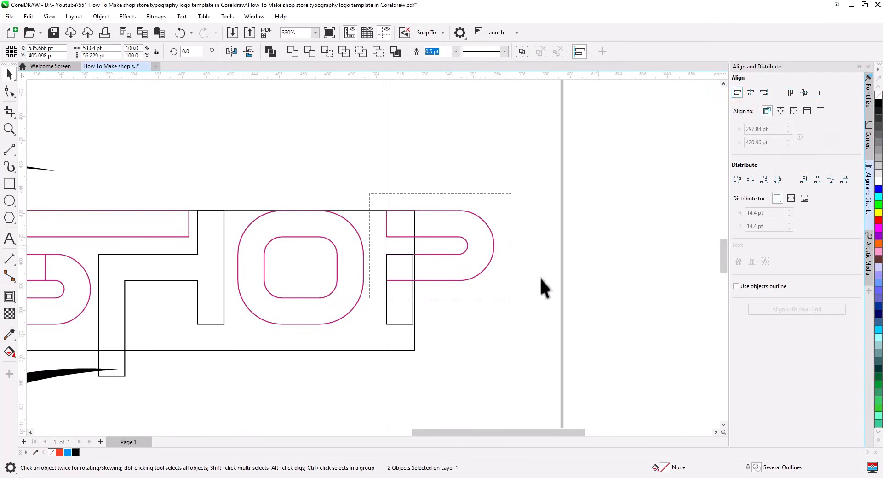
{"action": "left_click", "coordinate": [539, 277]}
{"action": "left_click", "coordinate": [414, 347]}
Delete the guide rectangle and weld the stem into the P
{"action": "key", "text": "Delete"}
{"action": "scroll", "coordinate": [402, 358], "scroll_direction": "down", "scroll_amount": 2}
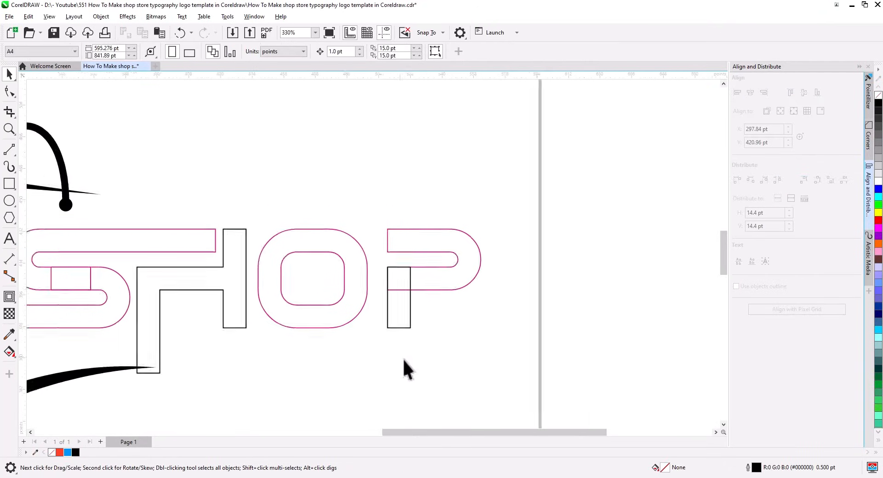
{"action": "left_click_drag", "start_coordinate": [402, 358], "coordinate": [486, 350]}
{"action": "left_click_drag", "start_coordinate": [595, 343], "coordinate": [465, 225]}
{"action": "left_click_drag", "start_coordinate": [507, 276], "coordinate": [501, 276]}
{"action": "left_click", "coordinate": [293, 51]}
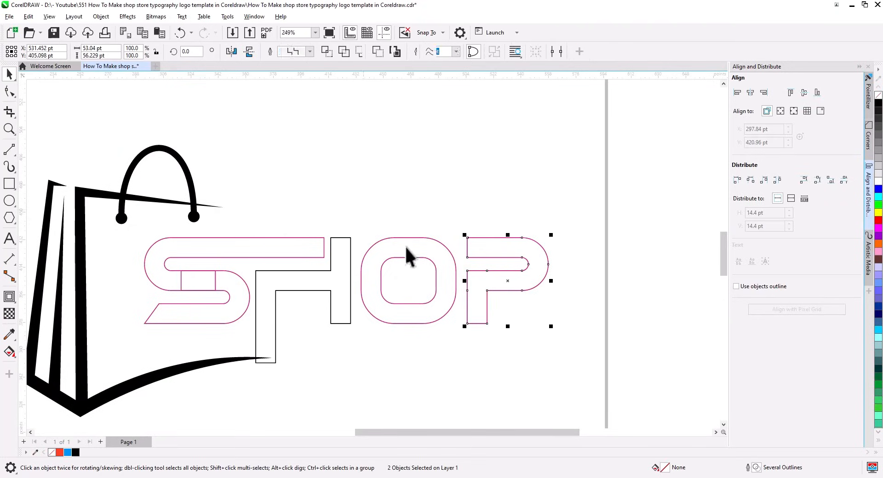
Weld the two S pieces into one shape
{"action": "left_click", "coordinate": [427, 256], "text": "shift"}
{"action": "left_click", "coordinate": [341, 260], "text": "shift"}
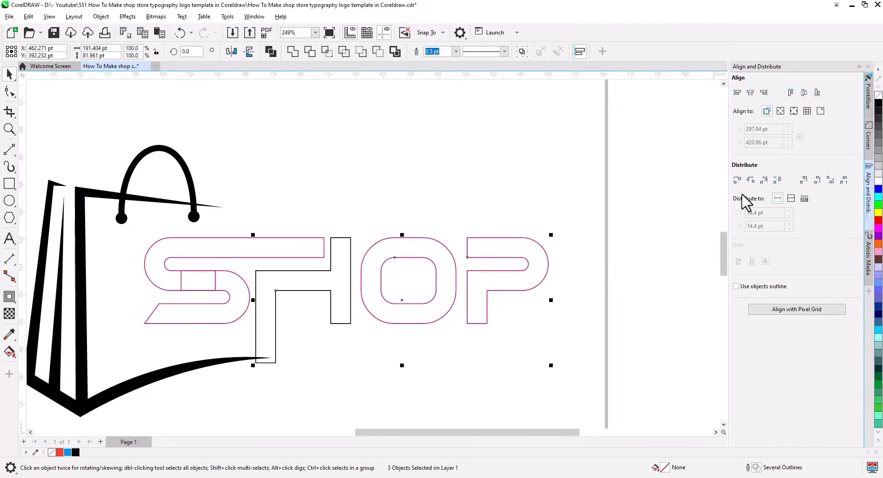
{"action": "left_click", "coordinate": [217, 299]}
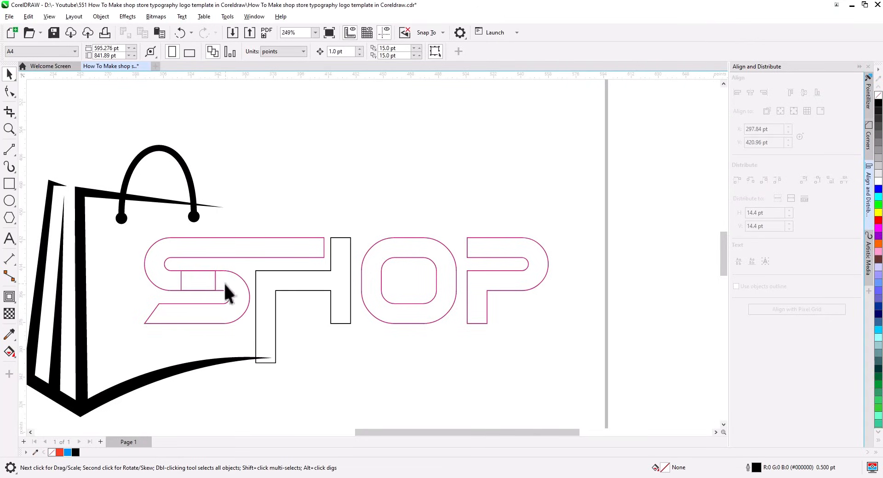
{"action": "left_click", "coordinate": [182, 257], "text": "shift"}
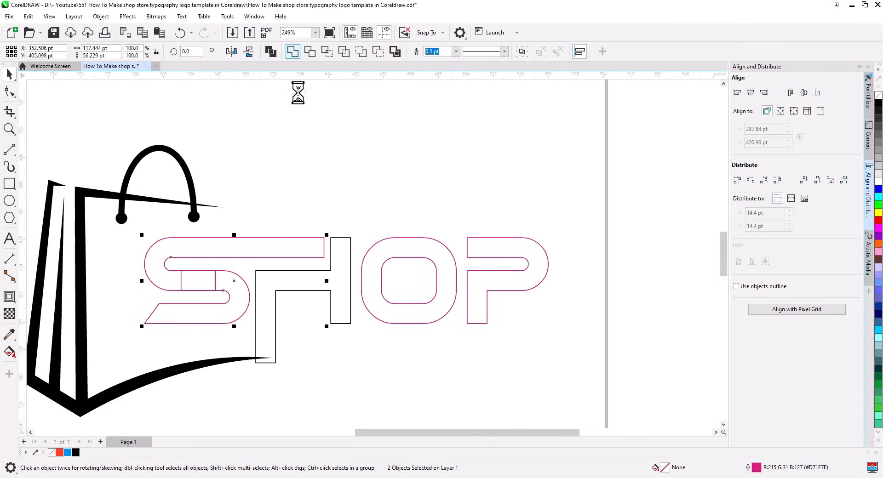
{"action": "left_click", "coordinate": [395, 284]}
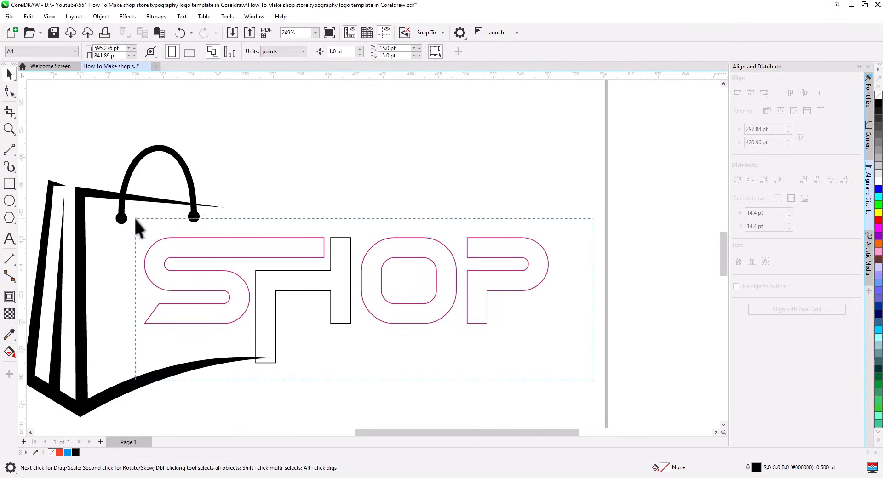
Combine all four SHOP letters into one curve, scale it to 92.9%, and move it left
{"action": "left_click_drag", "start_coordinate": [135, 218], "coordinate": [136, 218]}
{"action": "left_click", "coordinate": [271, 51]}
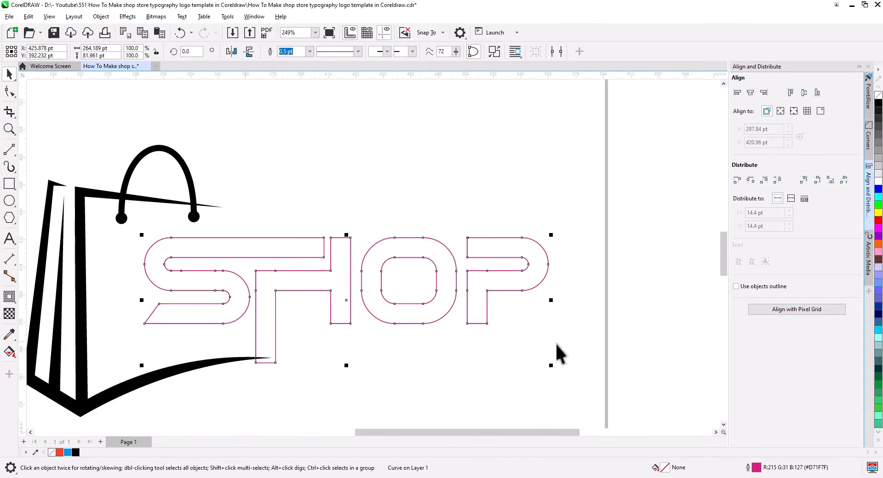
{"action": "left_click_drag", "start_coordinate": [553, 367], "coordinate": [525, 358]}
{"action": "left_click_drag", "start_coordinate": [309, 250], "coordinate": [275, 252]}
{"action": "left_click", "coordinate": [320, 361]}
{"action": "left_click_drag", "start_coordinate": [324, 358], "coordinate": [438, 345]}
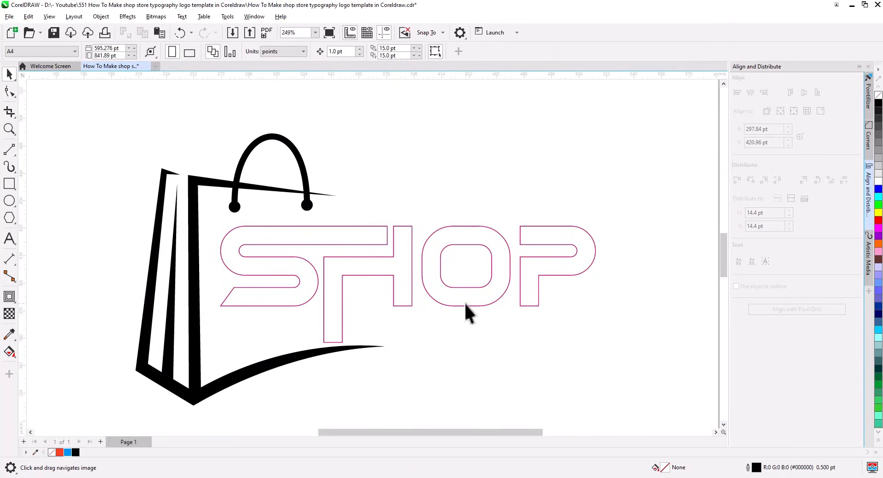
Nudge SHOP up slightly and place the 'online estore' text beneath it
{"action": "left_click_drag", "start_coordinate": [408, 246], "coordinate": [409, 242]}
{"action": "left_click", "coordinate": [434, 336]}
{"action": "scroll", "coordinate": [257, 236], "scroll_direction": "down", "scroll_amount": 2}
{"action": "left_click_drag", "start_coordinate": [314, 214], "coordinate": [317, 287]}
{"action": "left_click_drag", "start_coordinate": [259, 134], "coordinate": [371, 356]}
{"action": "scroll", "coordinate": [370, 357], "scroll_direction": "up", "scroll_amount": 5}
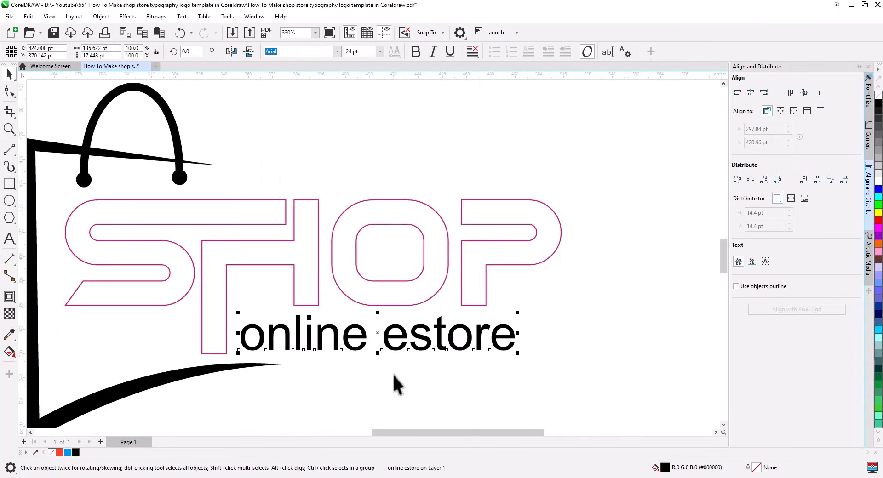
{"action": "left_click_drag", "start_coordinate": [395, 386], "coordinate": [345, 335]}
Make 'online estore' bold, convert it to curves, and right-align it with SHOP
{"action": "left_click", "coordinate": [416, 52]}
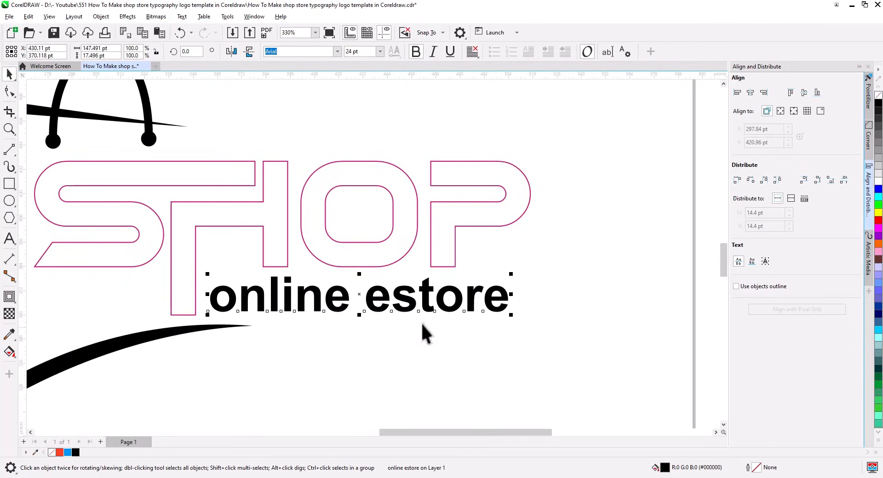
{"action": "right_click", "coordinate": [370, 303]}
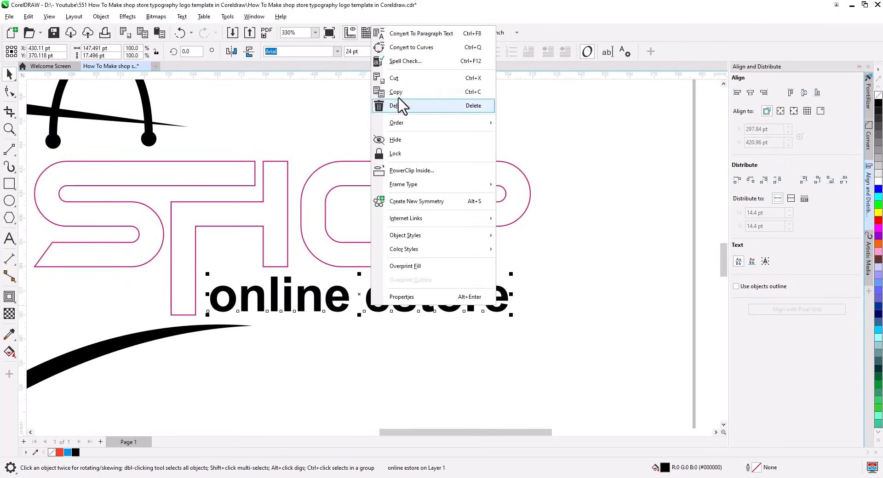
{"action": "left_click", "coordinate": [411, 48]}
{"action": "left_click", "coordinate": [531, 207], "text": "shift"}
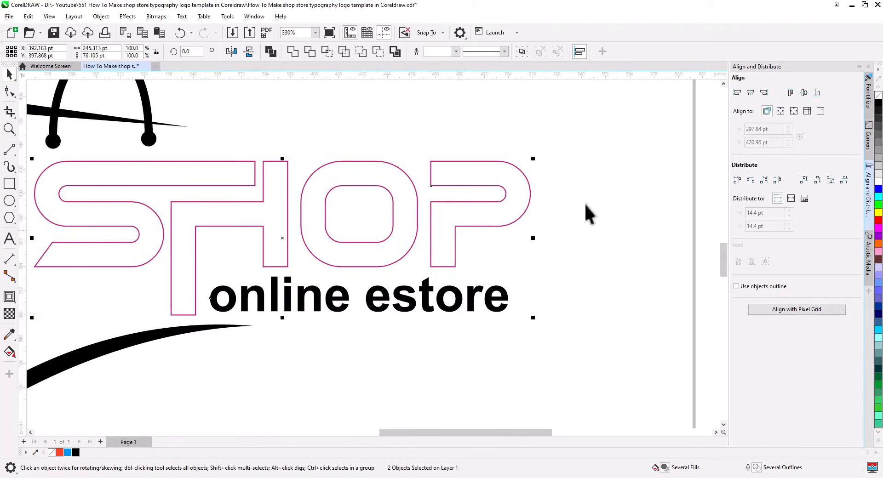
{"action": "left_click", "coordinate": [763, 92]}
Enlarge the 'online estore' shape to 109%
{"action": "left_click", "coordinate": [326, 314]}
{"action": "left_click", "coordinate": [259, 312]}
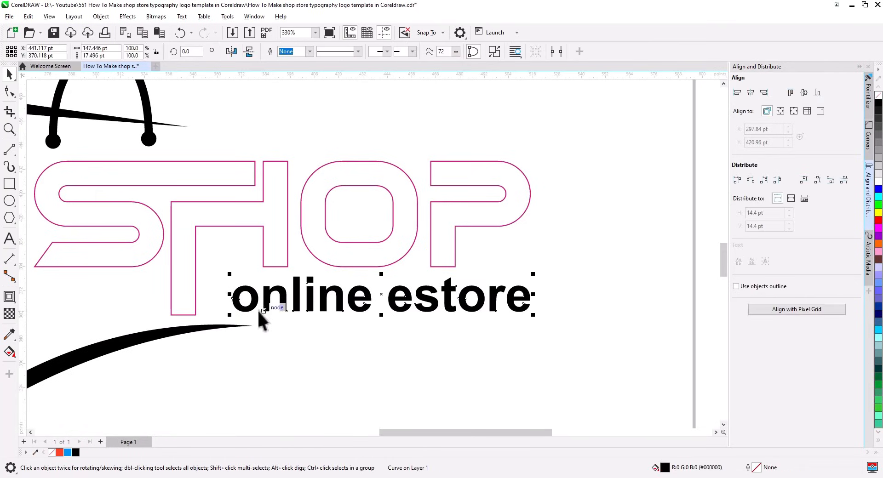
{"action": "left_click_drag", "start_coordinate": [230, 315], "coordinate": [202, 325]}
{"action": "left_click", "coordinate": [192, 290], "text": "shift"}
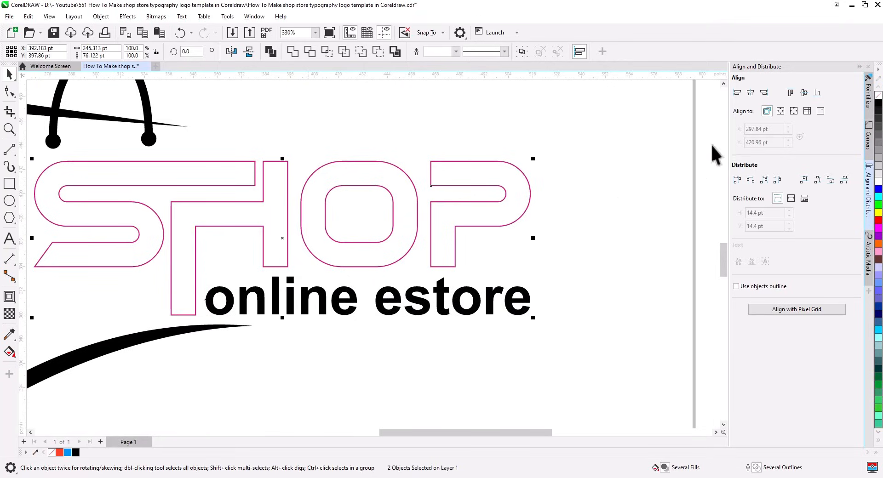
{"action": "left_click", "coordinate": [545, 348]}
{"action": "scroll", "coordinate": [437, 286], "scroll_direction": "down", "scroll_amount": 2}
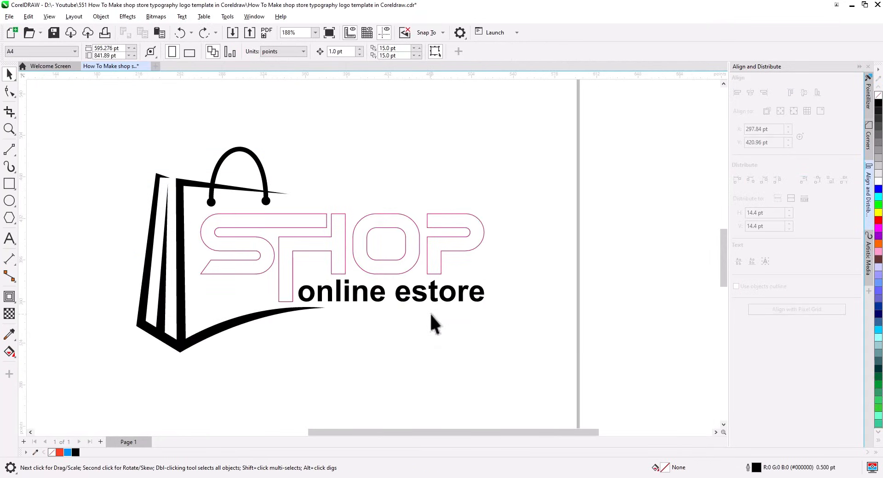
Fill SHOP blue, colour the bag red, and remove outlines with the No Color swatch
{"action": "left_click", "coordinate": [434, 274]}
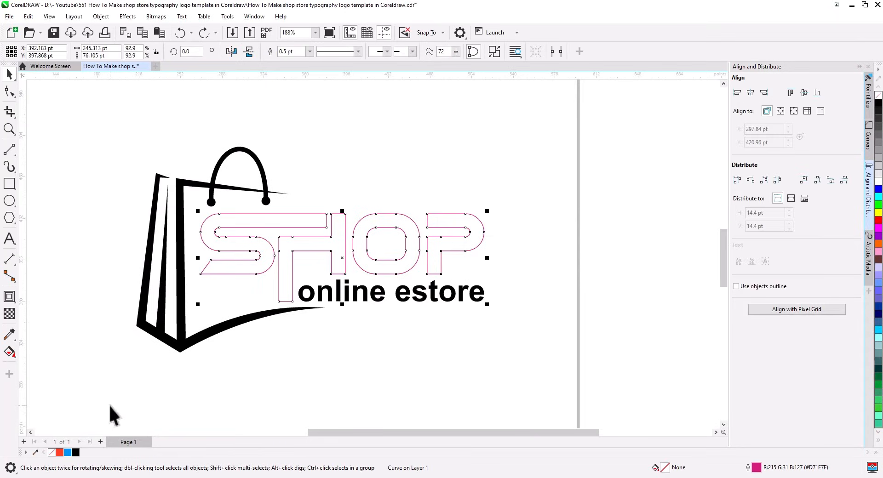
{"action": "left_click", "coordinate": [69, 452]}
{"action": "left_click", "coordinate": [180, 352]}
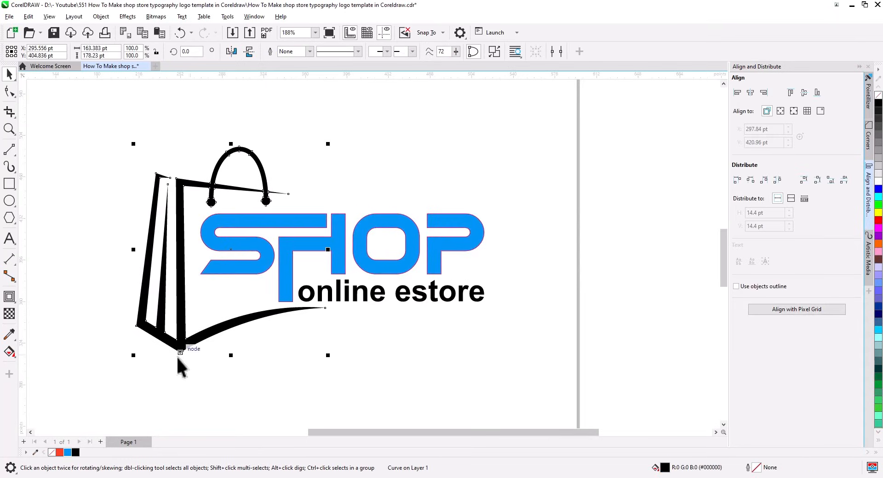
{"action": "left_click", "coordinate": [59, 453]}
{"action": "left_click", "coordinate": [517, 360]}
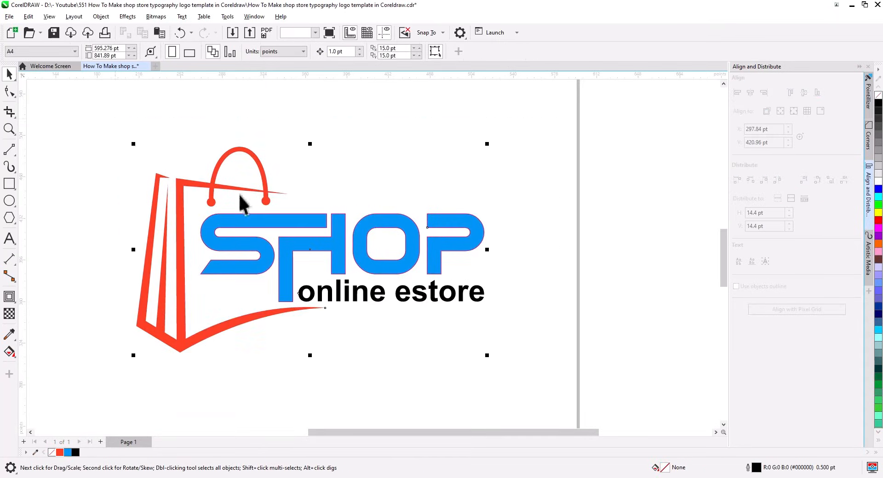
{"action": "right_click", "coordinate": [878, 95]}
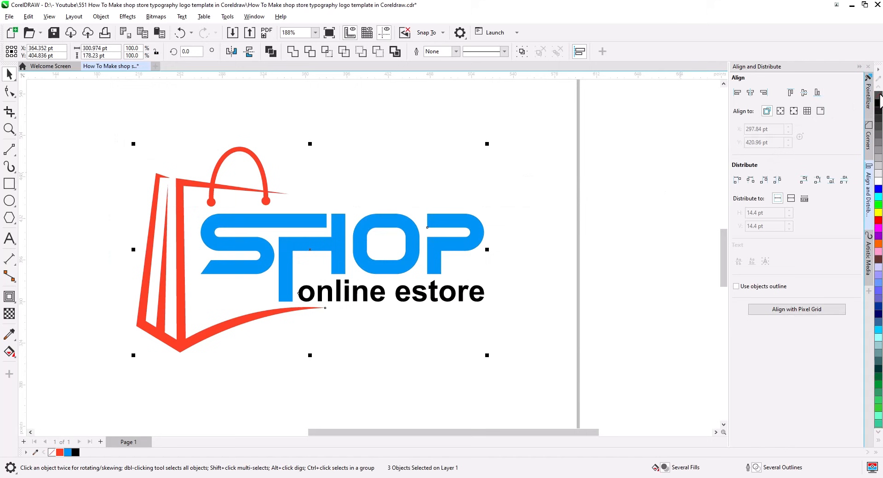
{"action": "left_click", "coordinate": [512, 256]}
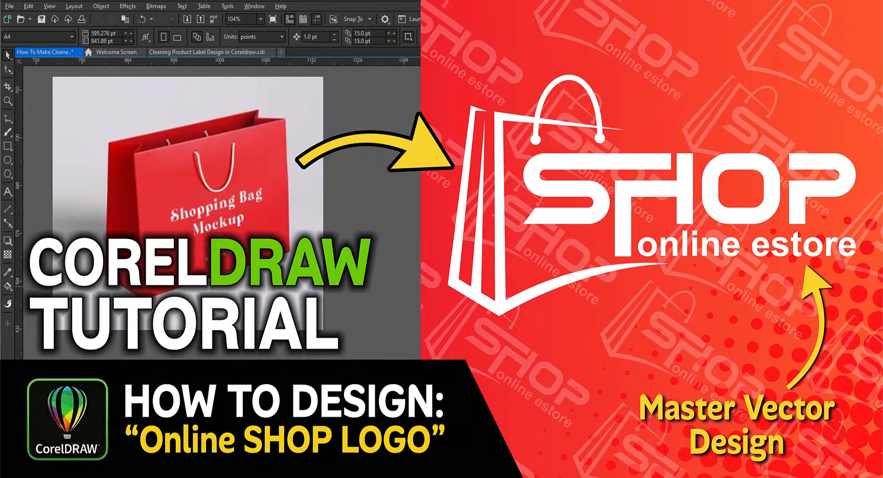